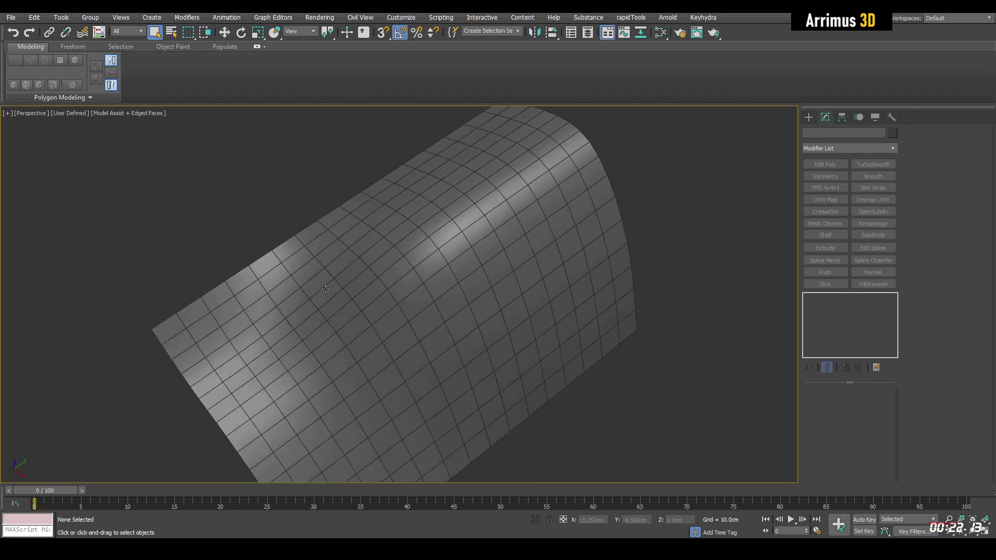
# Select the curved plane and change its object color to blue
pyautogui.keyDown('alt'); pyautogui.moveTo(519, 276); pyautogui.dragTo(501, 248, button='middle'); pyautogui.keyUp('alt')
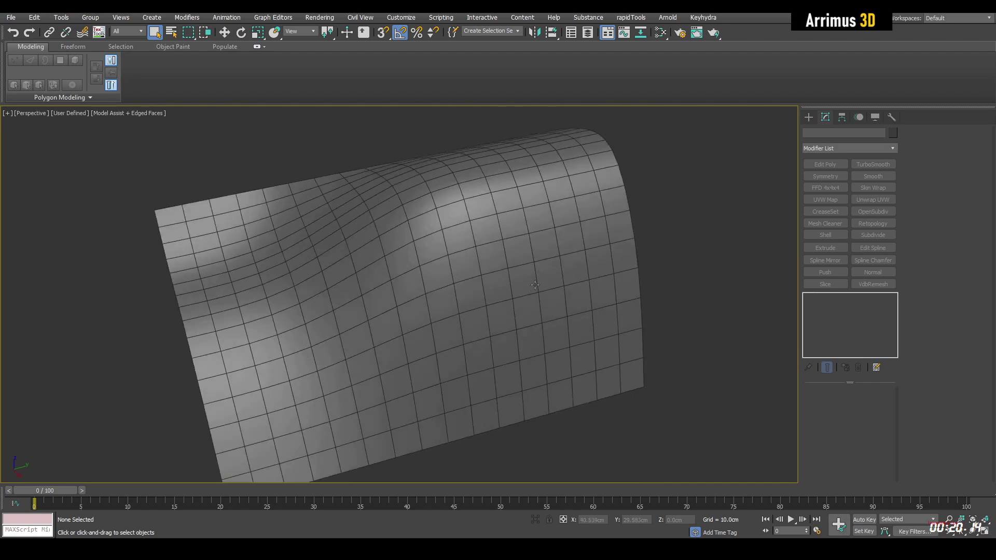
pyautogui.click(586, 258)
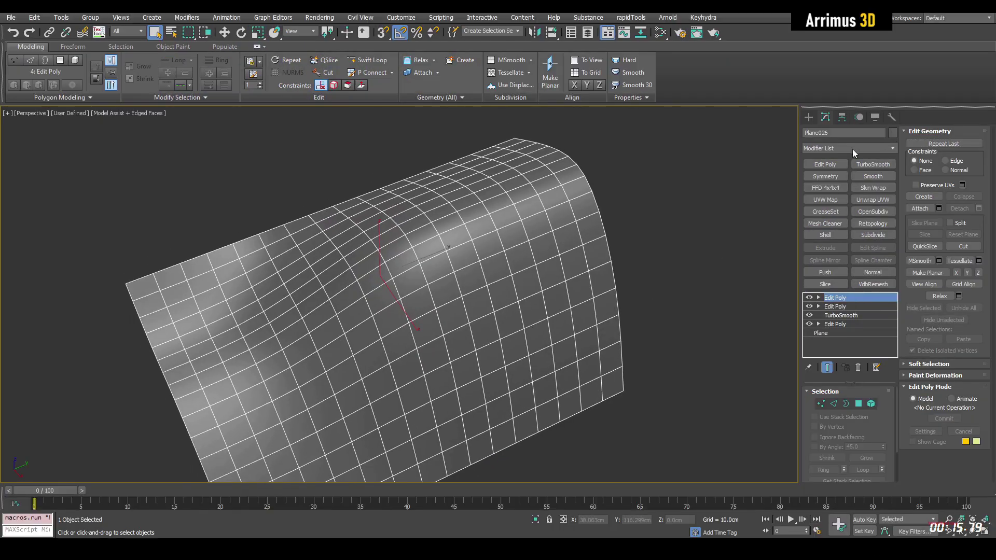
pyautogui.click(892, 133)
pyautogui.click(714, 200)
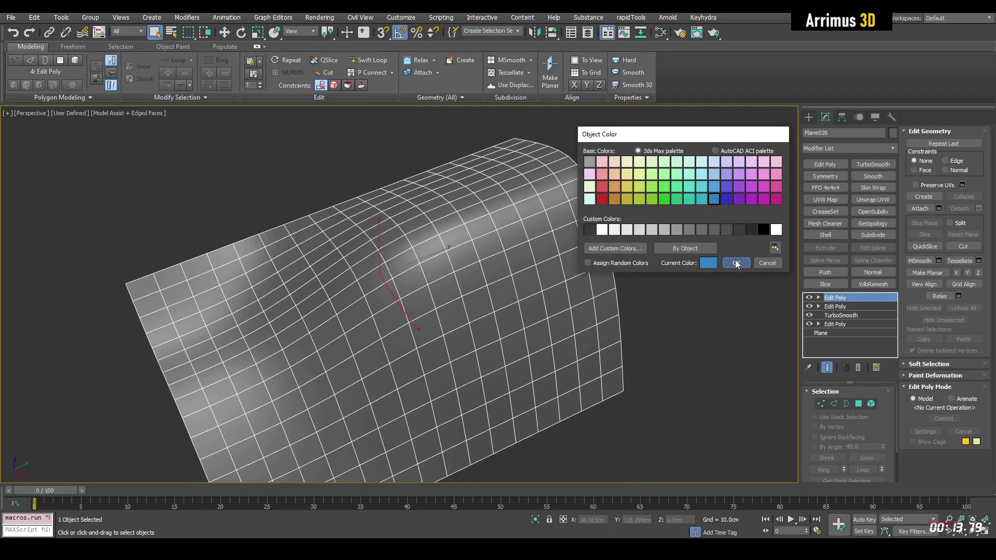
pyautogui.click(776, 134)
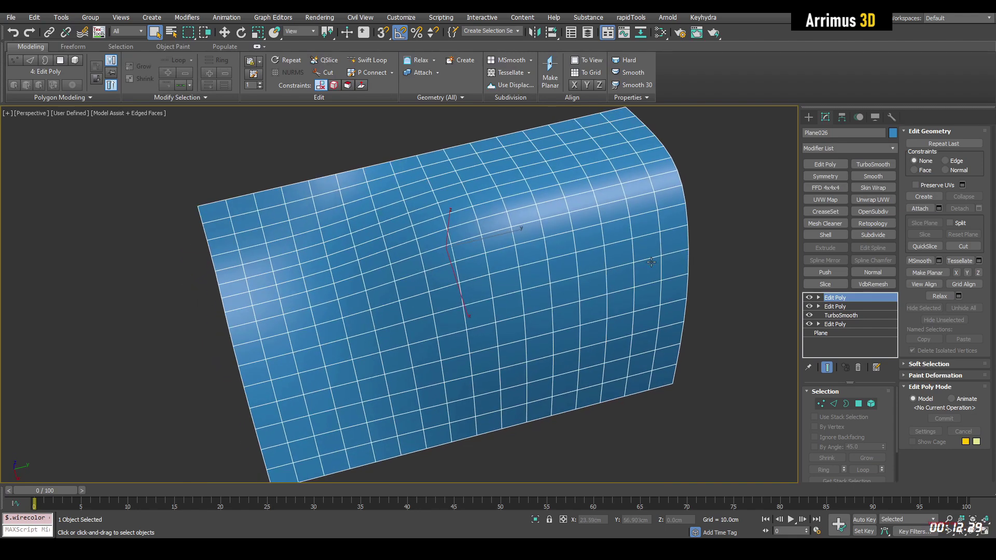
# Select connected polygon strips on the blue surface, forming a vertical band with one arm on one side and two on the other
pyautogui.press('4')
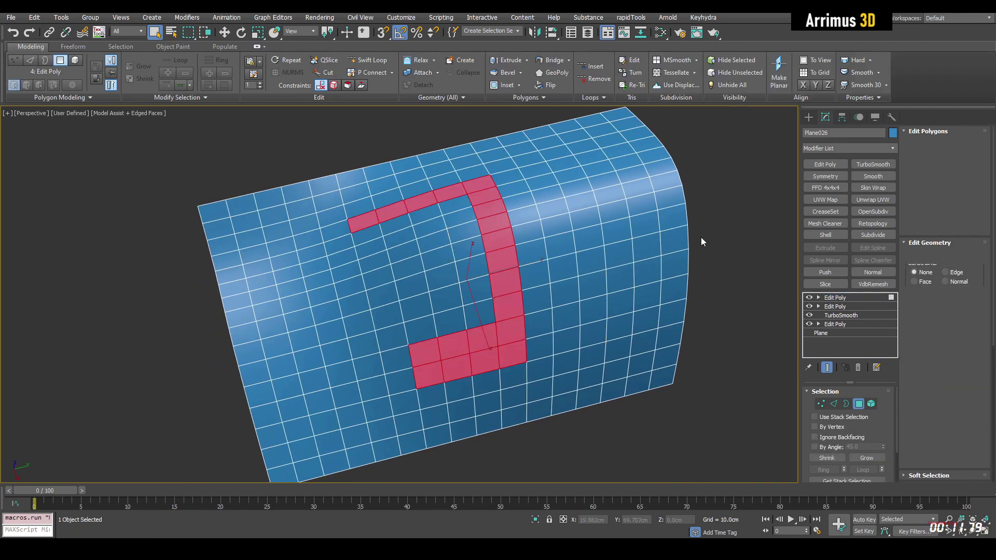
pyautogui.click(701, 237)
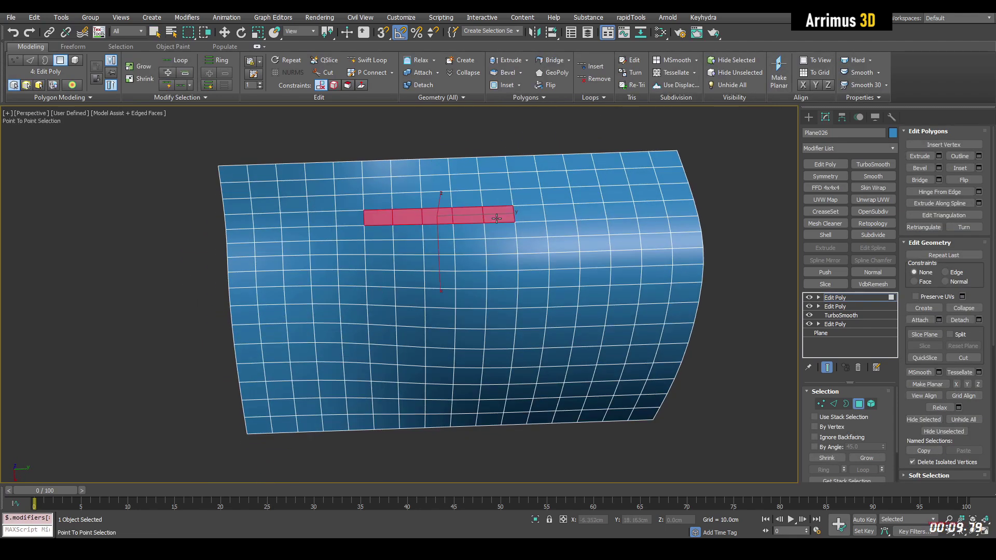
pyautogui.click(496, 357)
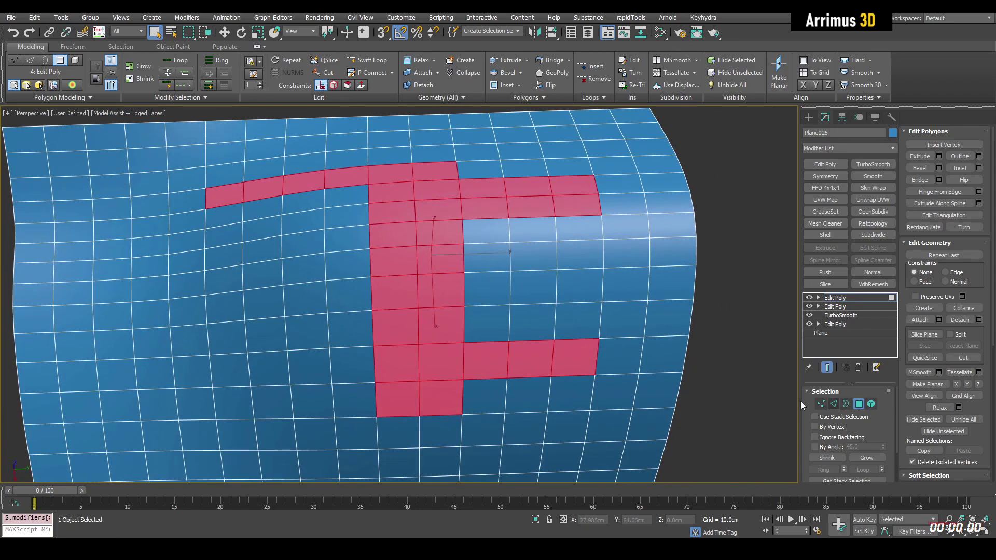
# Use the Freeform Shift brush with the Face constraint to offset the vertices along the vertical band's edge between its two parallel arms
pyautogui.press('1')
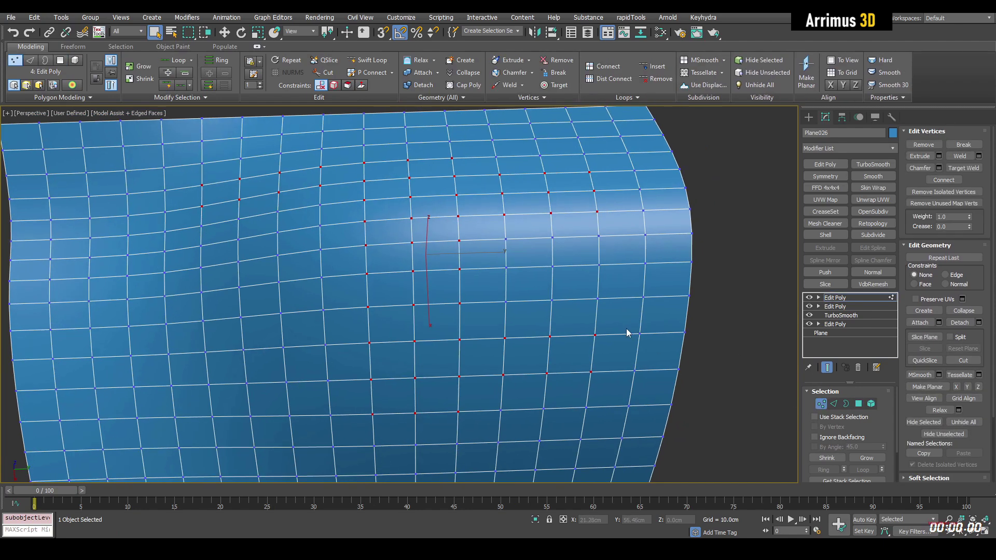
pyautogui.hotkey('shift', 's')
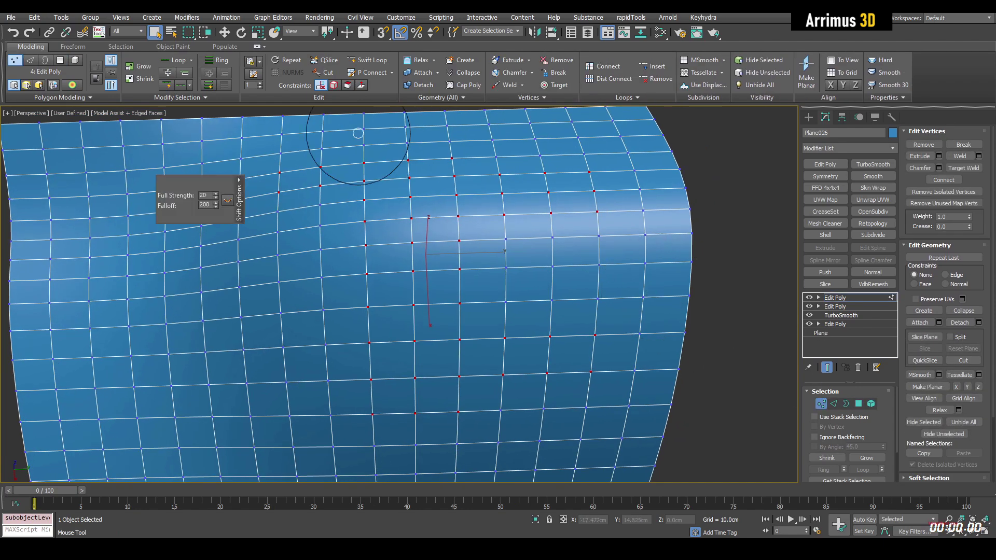
pyautogui.click(73, 47)
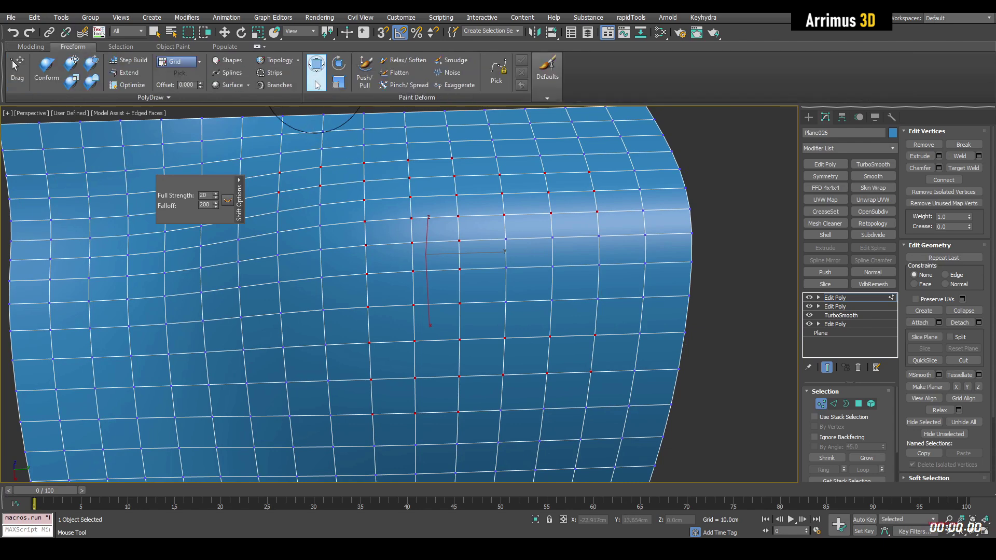
pyautogui.scroll(5, 422, 245)
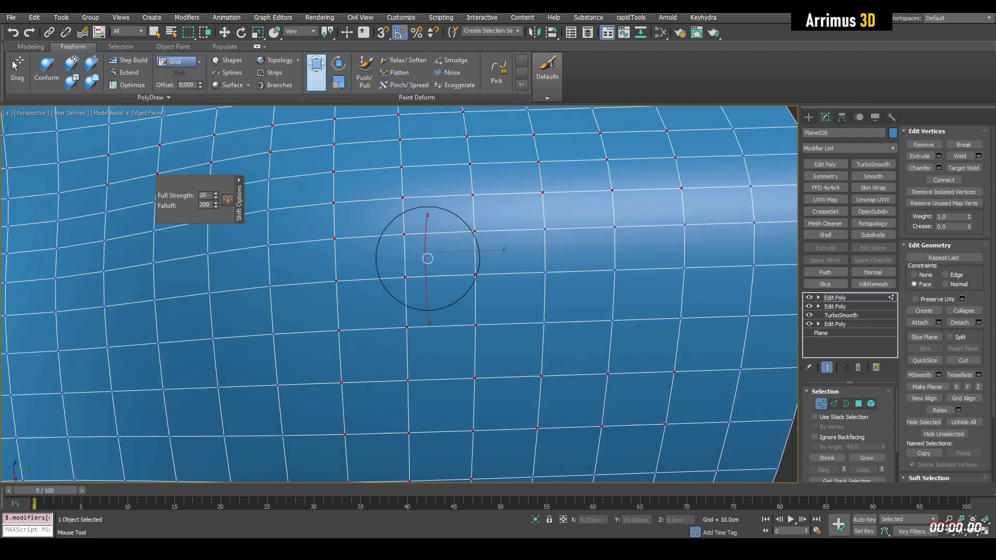
pyautogui.scroll(3, 444, 311)
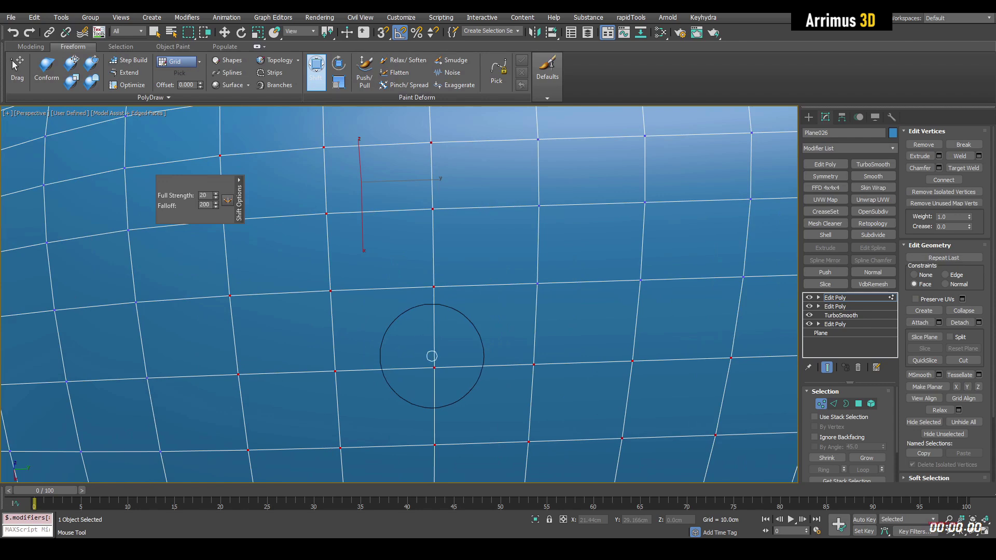
pyautogui.moveTo(437, 362); pyautogui.dragTo(455, 356)
pyautogui.moveTo(431, 289); pyautogui.dragTo(407, 286)
pyautogui.moveTo(445, 212); pyautogui.dragTo(413, 208)
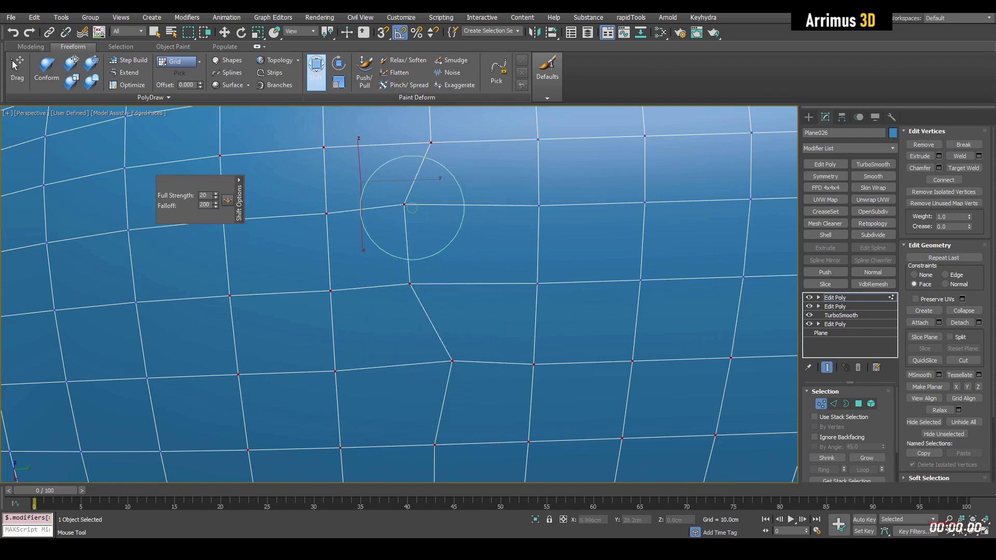
pyautogui.moveTo(404, 278); pyautogui.dragTo(438, 363)
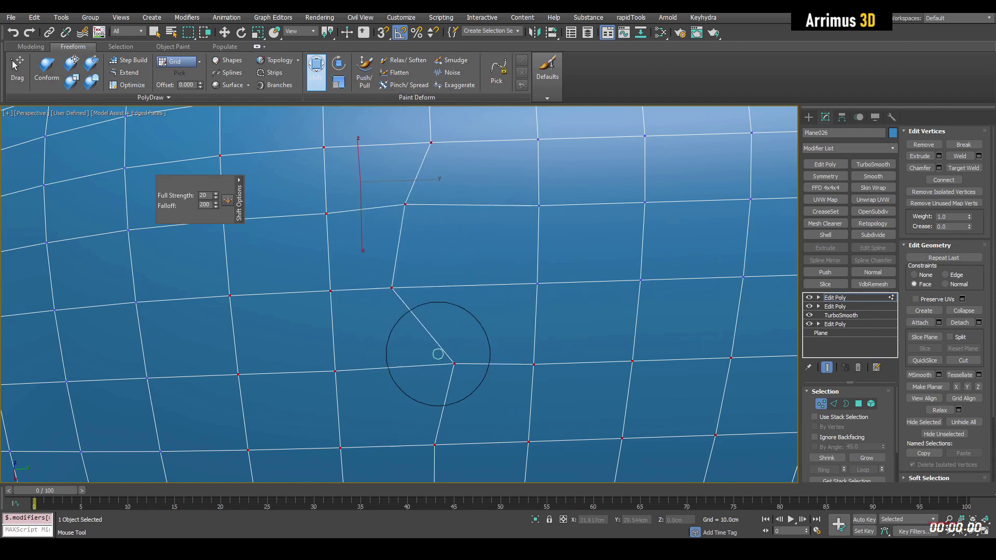
# Shift the remaining vertices between the two parallel arms to shape the band's edge into a rounded notch
pyautogui.moveTo(440, 260); pyautogui.dragTo(438, 311, button='middle')
pyautogui.moveTo(408, 268); pyautogui.dragTo(383, 266)
pyautogui.moveTo(392, 301); pyautogui.dragTo(442, 283, button='middle')
pyautogui.moveTo(466, 294); pyautogui.dragTo(450, 300)
pyautogui.moveTo(442, 327); pyautogui.dragTo(450, 349, button='middle')
pyautogui.press('w')
pyautogui.scroll(-5, 457, 254)
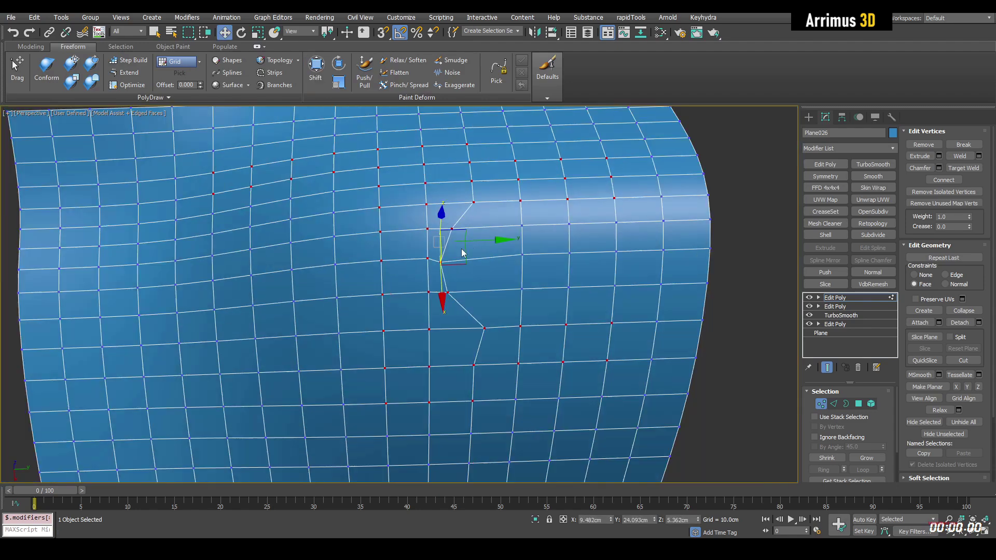
# Shift the surface vertices where the long single arm meets the vertical band to form a curved inner corner
pyautogui.press('4')
pyautogui.press('q')
pyautogui.moveTo(463, 260)
pyautogui.keyDown('alt'); pyautogui.mouseDown(button='middle')
pyautogui.moveTo(504, 276)
pyautogui.moveTo(489, 239)
pyautogui.moveTo(463, 291)
pyautogui.moveTo(451, 289)
pyautogui.moveTo(448, 253)
pyautogui.mouseUp(button='middle'); pyautogui.keyUp('alt')
pyautogui.press('1')
pyautogui.scroll(4, 448, 249)
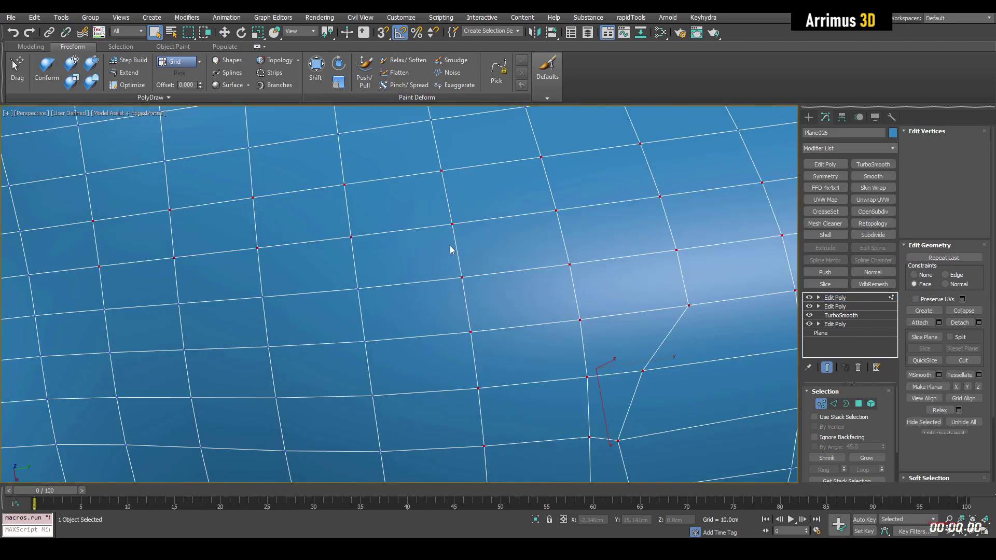
pyautogui.scroll(4, 456, 229)
pyautogui.hotkey('shift', 's')
pyautogui.moveTo(448, 222); pyautogui.dragTo(431, 233)
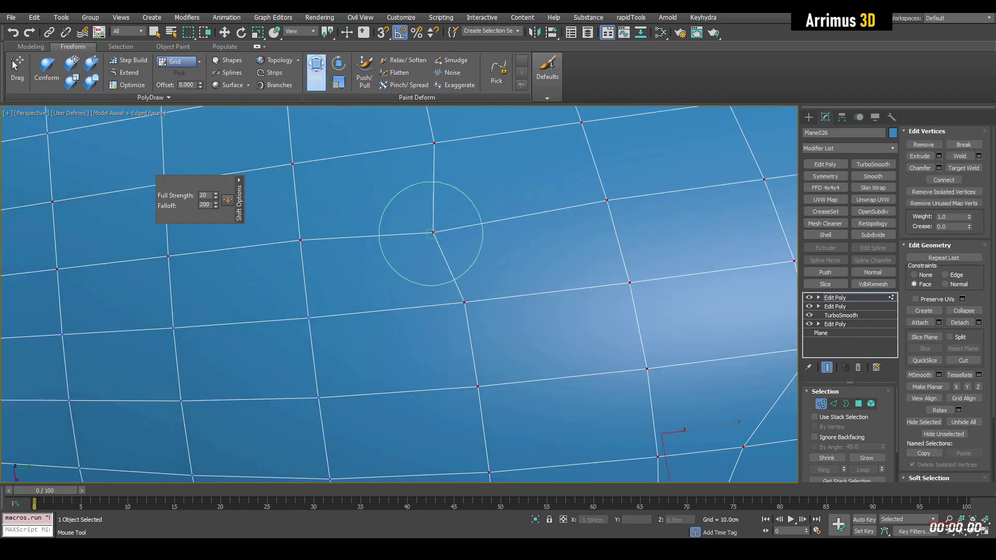
pyautogui.keyDown('alt'); pyautogui.moveTo(465, 300); pyautogui.dragTo(450, 247, button='middle'); pyautogui.keyUp('alt')
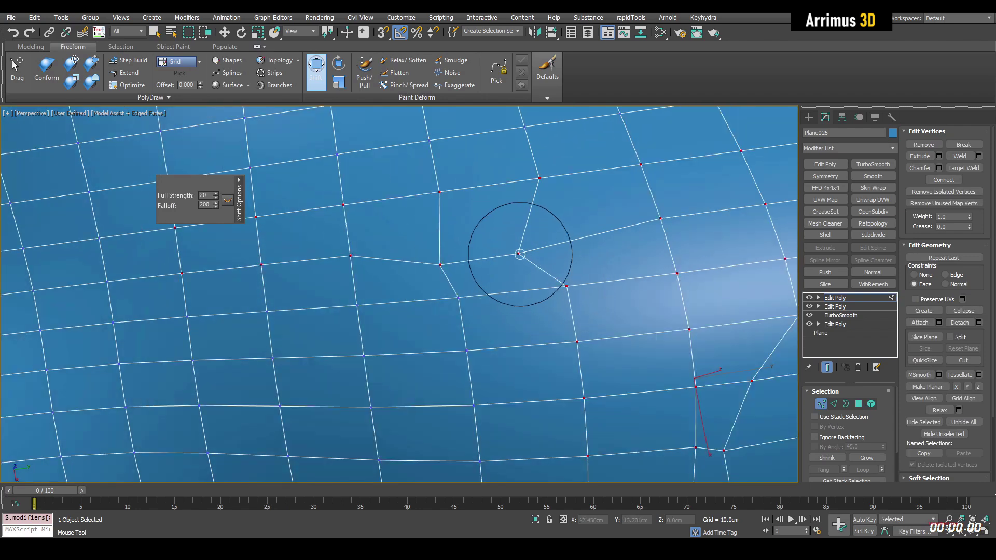
pyautogui.keyDown('alt'); pyautogui.moveTo(519, 254); pyautogui.dragTo(531, 312, button='middle'); pyautogui.keyUp('alt')
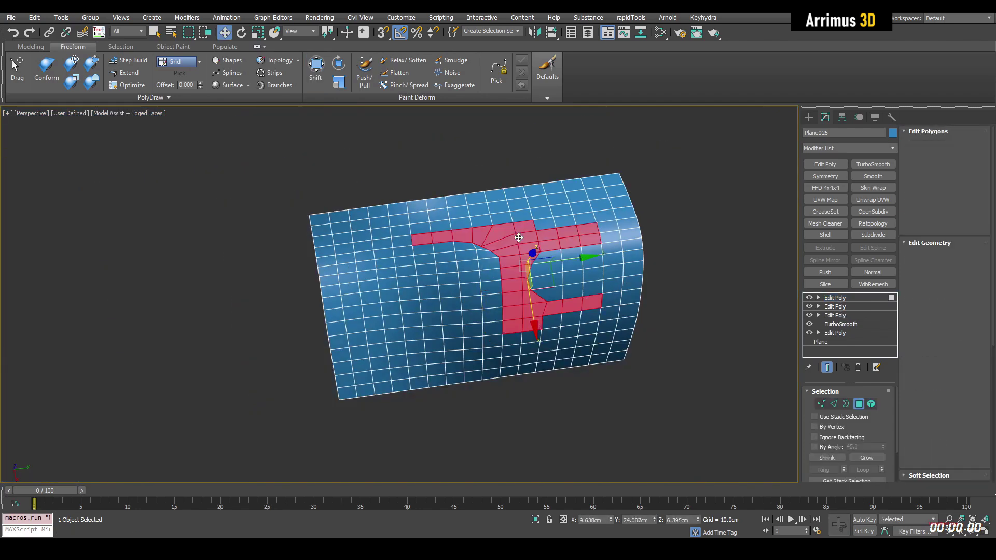
pyautogui.press('q')
pyautogui.press('z')
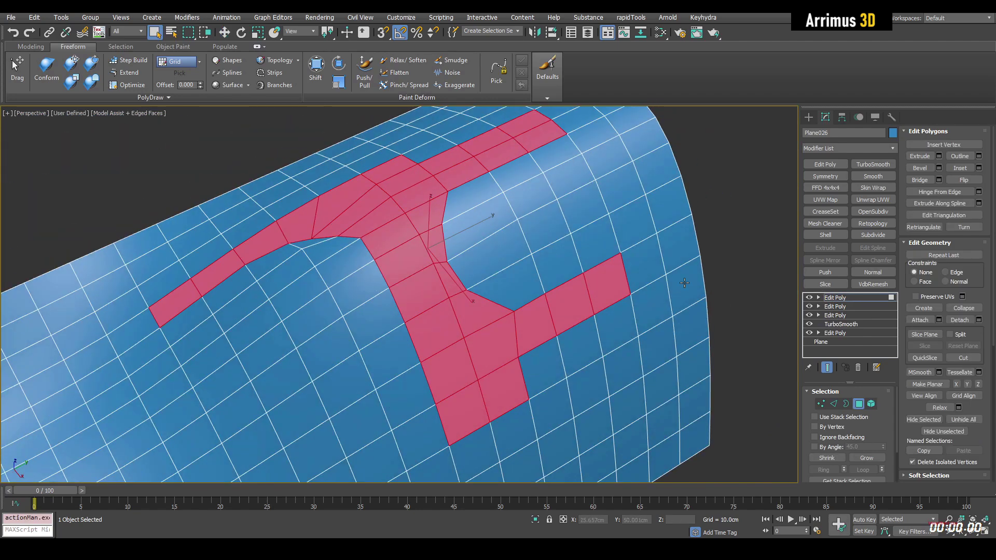
# Add an Edit Poly modifier and bevel the selected polygons inward using Local Normal
pyautogui.press('4')
pyautogui.hotkey('shift', 'e')
pyautogui.press('4')
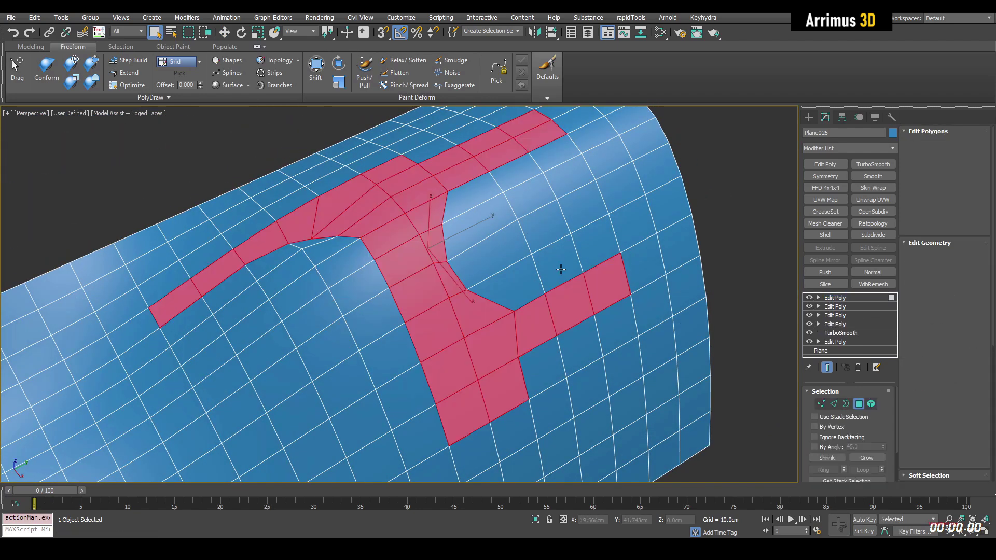
pyautogui.hotkey('ctrl', 'shift', 'b')
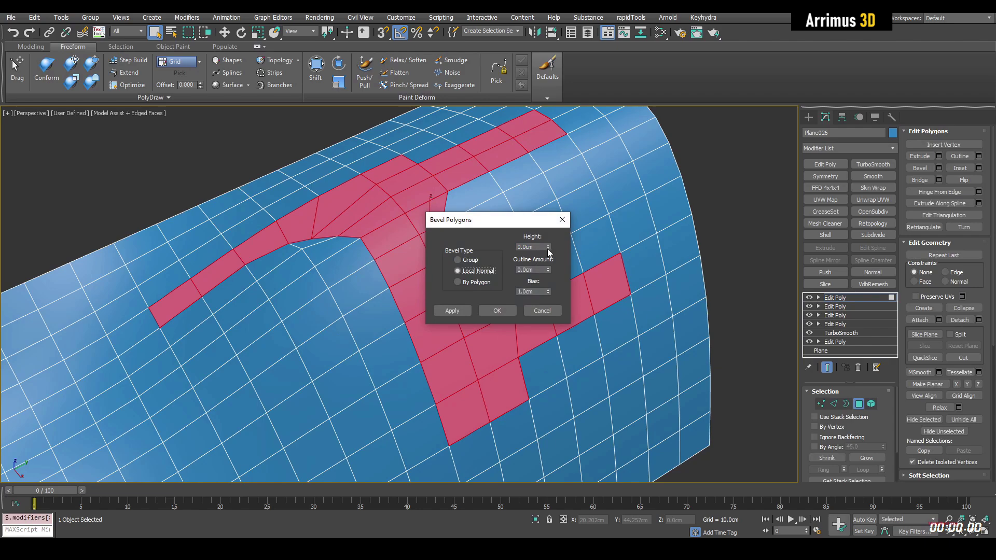
pyautogui.moveTo(549, 253); pyautogui.dragTo(556, 432)
pyautogui.click(501, 311)
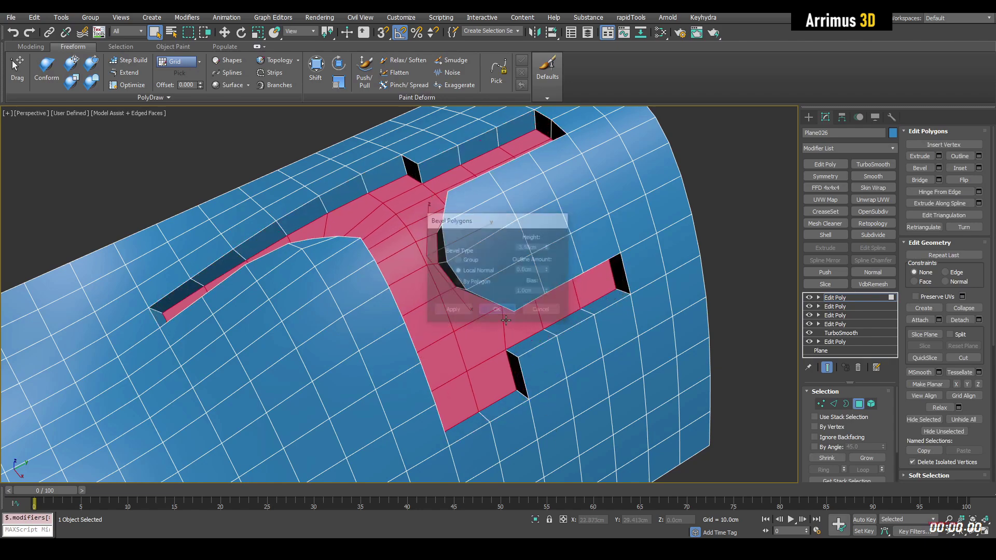
# Detach the recessed polygons as a separate object and color it dark grey
pyautogui.keyDown('alt'); pyautogui.moveTo(501, 311); pyautogui.dragTo(493, 283, button='middle'); pyautogui.keyUp('alt')
pyautogui.hotkey('alt', 'd')
pyautogui.click(524, 261)
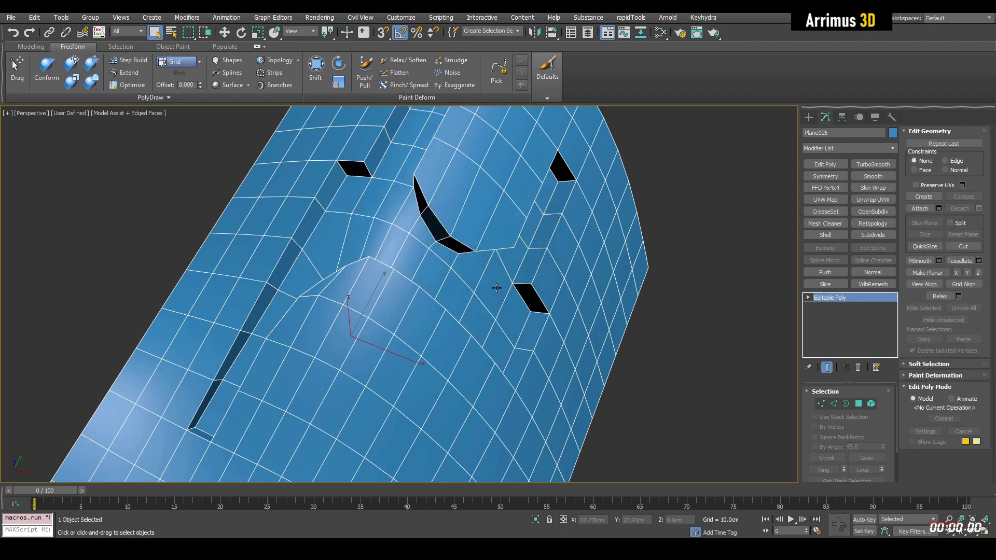
pyautogui.click(584, 268)
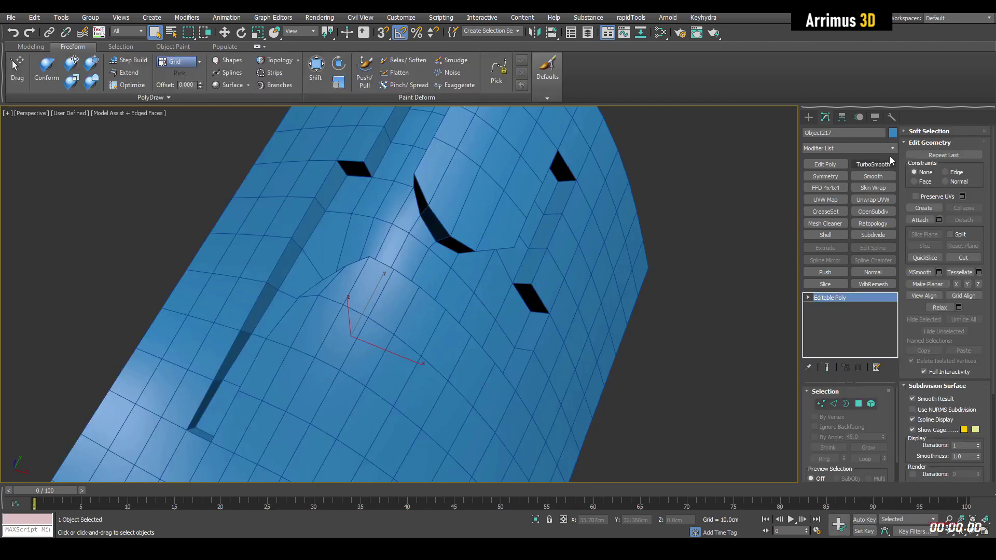
pyautogui.click(893, 134)
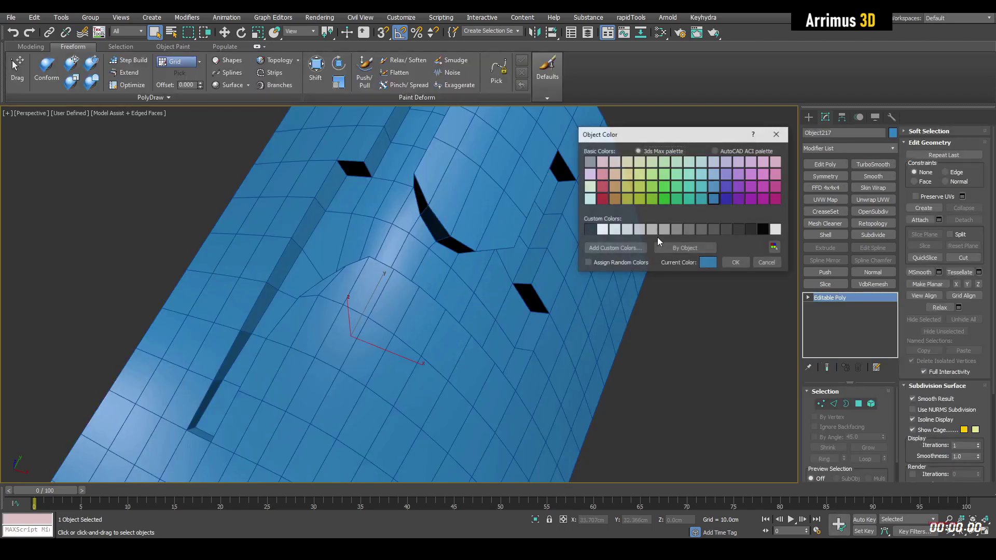
pyautogui.click(735, 264)
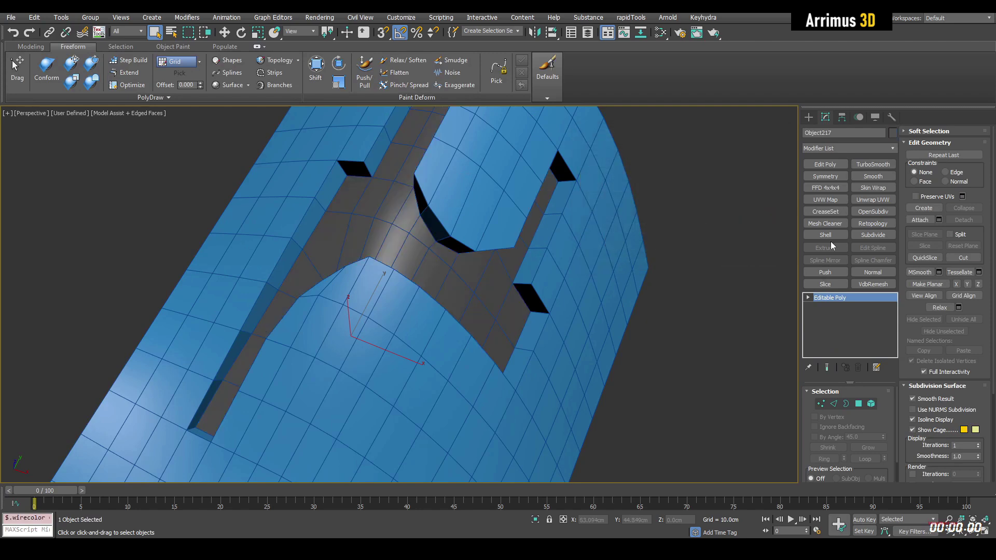
# Apply a Shell modifier to the detached piece with an outer amount of 3.58 cm
pyautogui.click(825, 235)
pyautogui.keyDown('alt'); pyautogui.moveTo(623, 260); pyautogui.dragTo(680, 244, button='middle'); pyautogui.keyUp('alt')
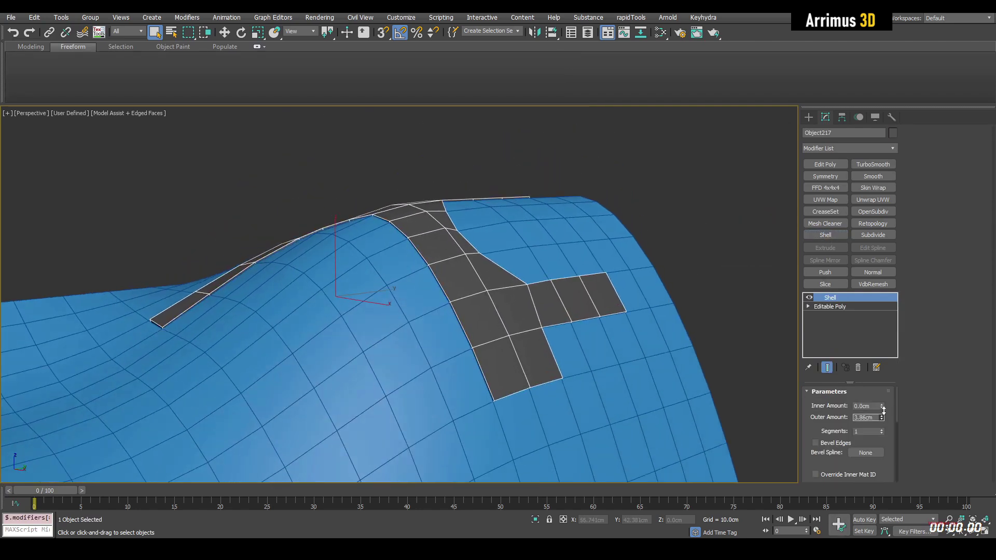
pyautogui.moveTo(883, 410); pyautogui.dragTo(888, 425)
# Examine the corners and curved edges of the shelled inlay for gaps and overlaps with the surrounding blue surface
pyautogui.keyDown('alt'); pyautogui.moveTo(664, 326); pyautogui.dragTo(525, 278, button='middle'); pyautogui.keyUp('alt')
pyautogui.moveTo(428, 306); pyautogui.dragTo(551, 194, button='middle')
pyautogui.scroll(7, 463, 291)
pyautogui.moveTo(460, 210); pyautogui.dragTo(464, 249, button='middle')
pyautogui.scroll(2, 431, 254)
pyautogui.scroll(-4, 431, 255)
pyautogui.scroll(6, 520, 275)
pyautogui.moveTo(309, 228); pyautogui.dragTo(453, 272, button='middle')
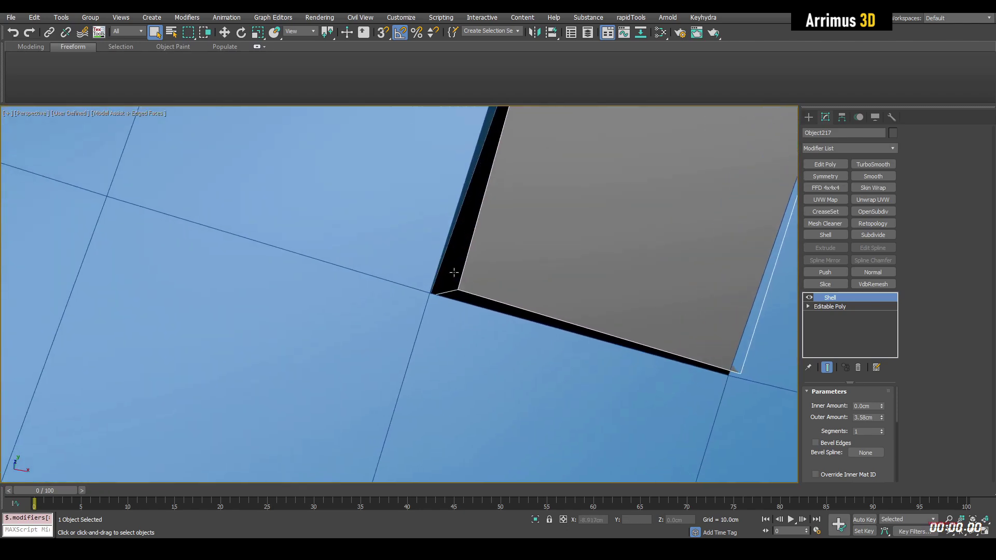
pyautogui.moveTo(641, 312); pyautogui.dragTo(435, 257, button='middle')
pyautogui.scroll(2, 626, 338)
pyautogui.scroll(-7, 626, 338)
pyautogui.moveTo(581, 176); pyautogui.dragTo(542, 338, button='middle')
pyautogui.moveTo(546, 161); pyautogui.dragTo(529, 330, button='middle')
pyautogui.moveTo(593, 291); pyautogui.dragTo(519, 303, button='middle')
pyautogui.scroll(7, 519, 286)
pyautogui.scroll(-7, 500, 285)
pyautogui.moveTo(516, 223); pyautogui.dragTo(506, 275, button='middle')
pyautogui.scroll(4, 464, 238)
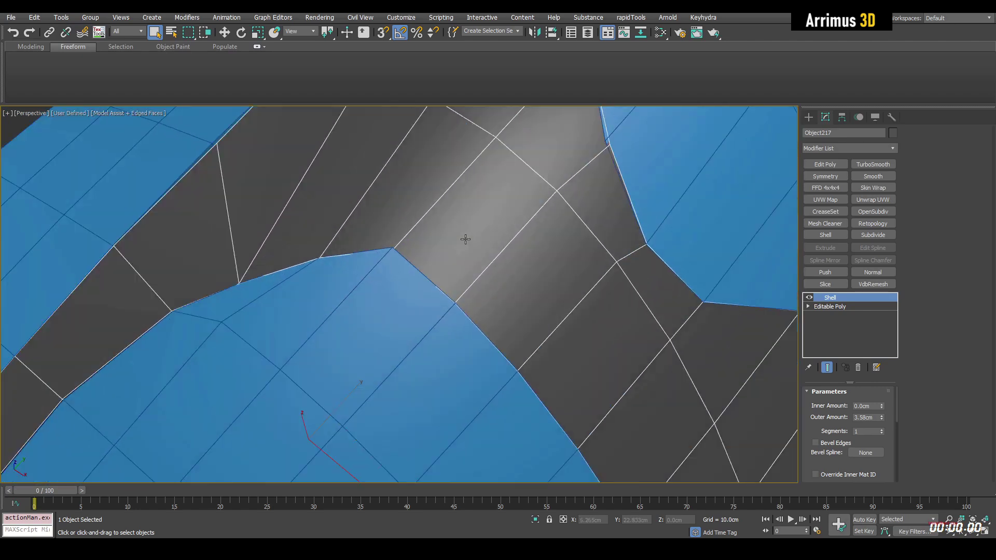
pyautogui.scroll(4, 394, 245)
pyautogui.moveTo(395, 245); pyautogui.dragTo(419, 232, button='middle')
pyautogui.scroll(3, 554, 247)
pyautogui.scroll(-15, 420, 232)
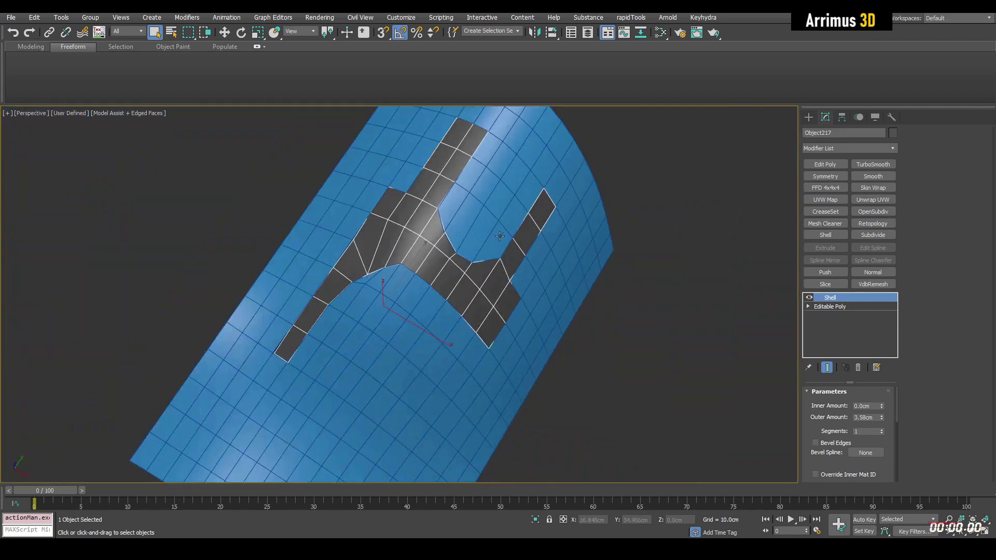
# Delete the shelled inlay and replace the plane's bevel Edit Poly modifier with a fresh Edit Poly
pyautogui.keyDown('alt'); pyautogui.moveTo(499, 236); pyautogui.dragTo(514, 247, button='middle'); pyautogui.keyUp('alt')
pyautogui.keyDown('alt'); pyautogui.moveTo(583, 251); pyautogui.dragTo(588, 243, button='middle'); pyautogui.keyUp('alt')
pyautogui.press('Delete')
pyautogui.click(608, 238)
pyautogui.click(809, 297)
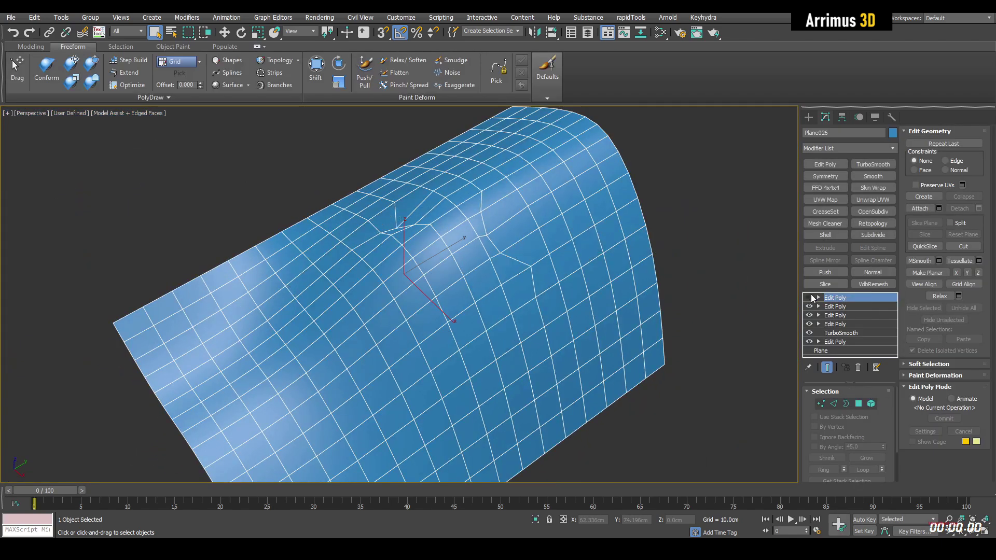
pyautogui.rightClick(826, 298)
pyautogui.click(844, 315)
pyautogui.hotkey('alt', 'e')
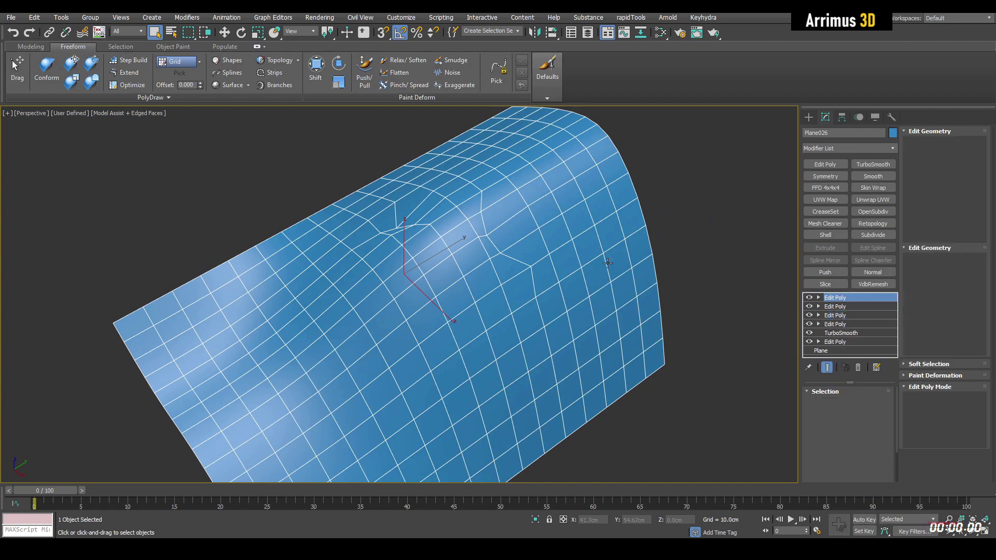
# Try detaching the selected polygons as a separate cloned object and undo the last operation
pyautogui.press('4')
pyautogui.scroll(3, 545, 208)
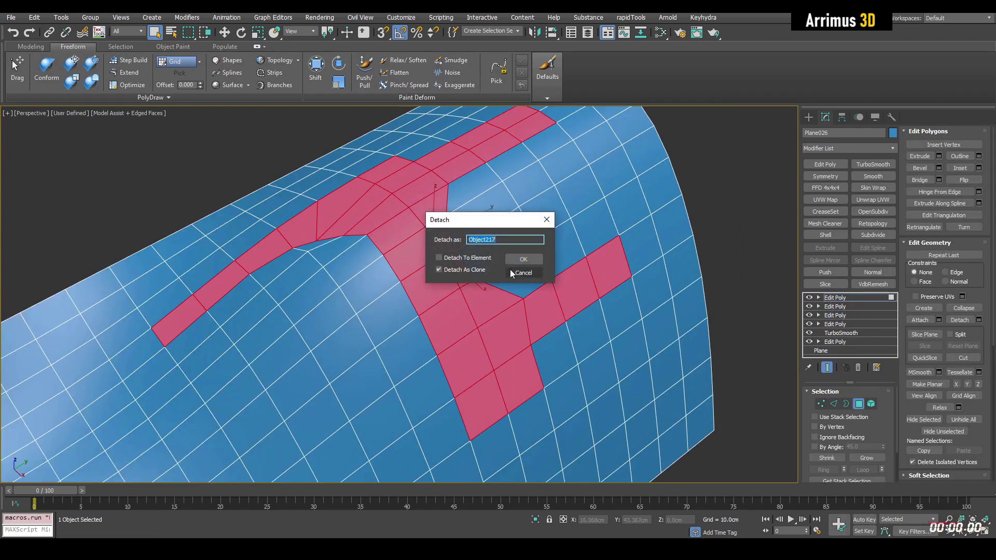
pyautogui.click(520, 262)
pyautogui.keyDown('alt'); pyautogui.moveTo(519, 260); pyautogui.dragTo(589, 266, button='middle'); pyautogui.keyUp('alt')
pyautogui.hotkey('ctrl', 'z')
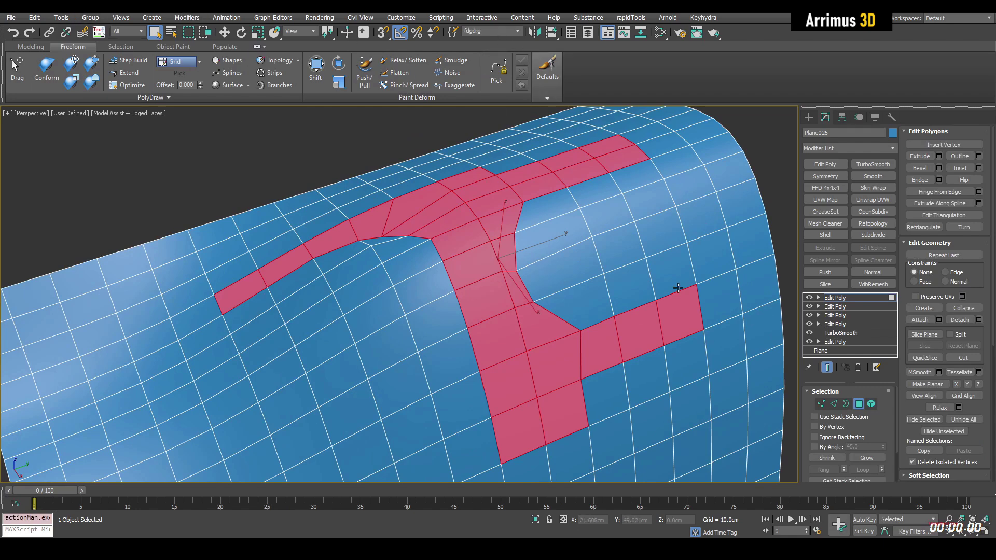
# Detach the selected T-shaped polygons of the plane as a separate cloned object
pyautogui.keyDown('alt'); pyautogui.moveTo(678, 288); pyautogui.dragTo(682, 264, button='middle'); pyautogui.keyUp('alt')
pyautogui.moveTo(732, 229); pyautogui.dragTo(639, 250, button='middle')
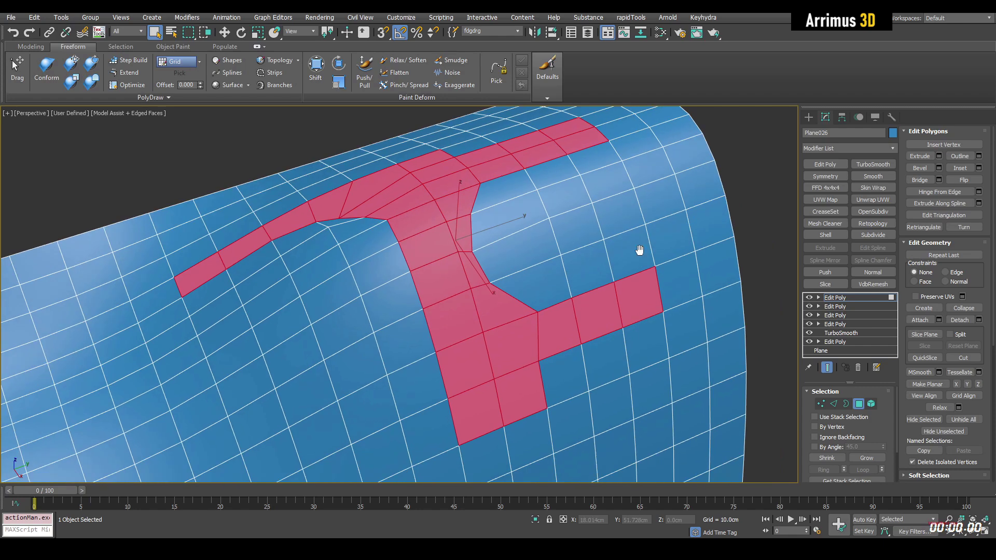
pyautogui.hotkey('alt', 'd')
pyautogui.click(529, 262)
pyautogui.scroll(-4, 549, 265)
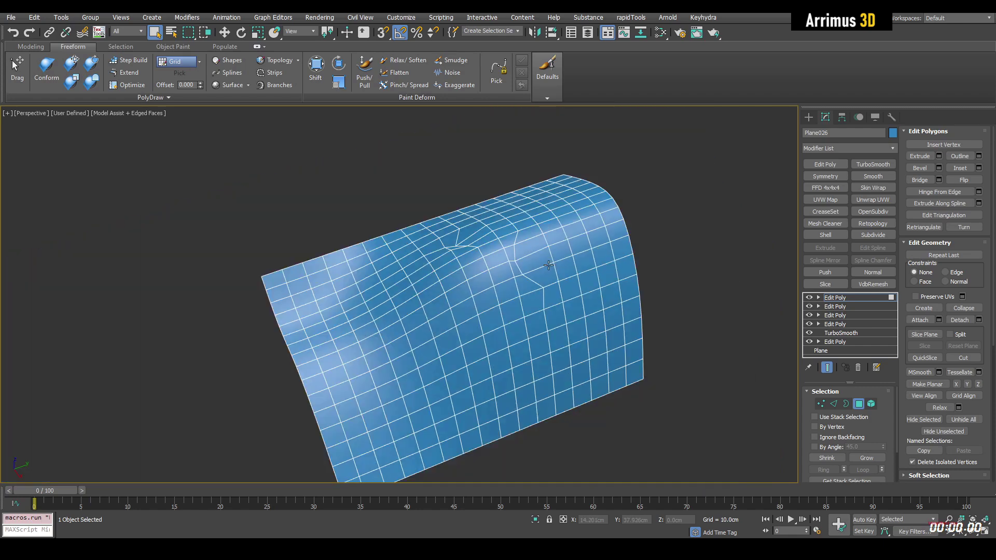
# Isolate the curved plane and reselect its inlay polygons with the fgdrg selection set
pyautogui.press('4')
pyautogui.moveTo(574, 300); pyautogui.dragTo(515, 277, button='middle')
pyautogui.press('4')
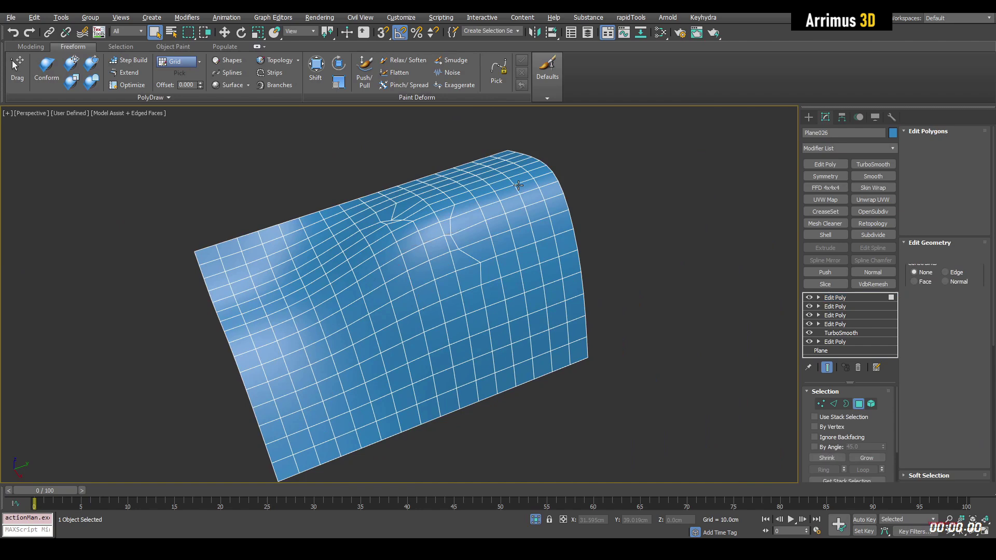
pyautogui.click(494, 41)
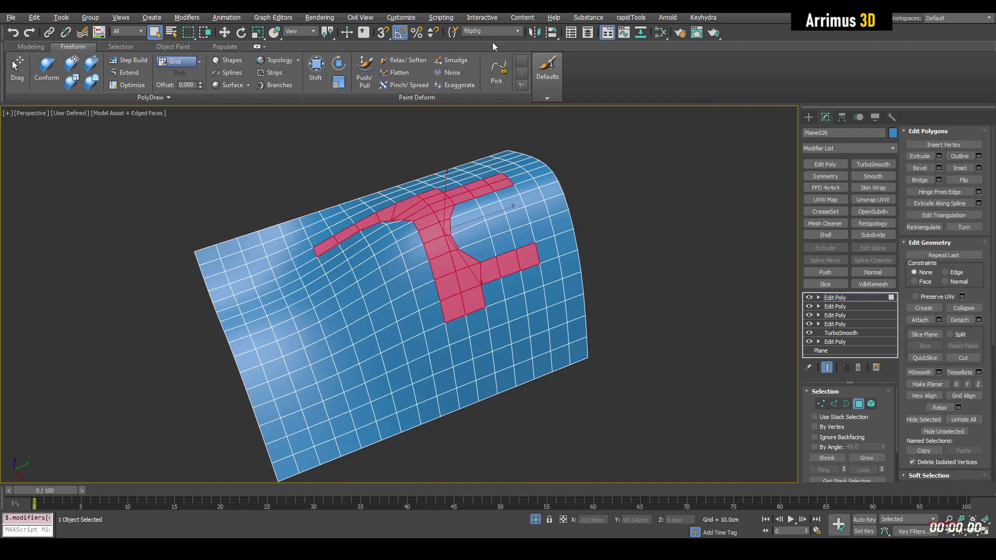
# Bevel the selected polygons inward with the Local Normal type to sink a groove into the surface
pyautogui.keyDown('alt'); pyautogui.moveTo(509, 200); pyautogui.dragTo(518, 297, button='middle'); pyautogui.keyUp('alt')
pyautogui.scroll(6, 525, 250)
pyautogui.hotkey('ctrl', 'shift', 'b')
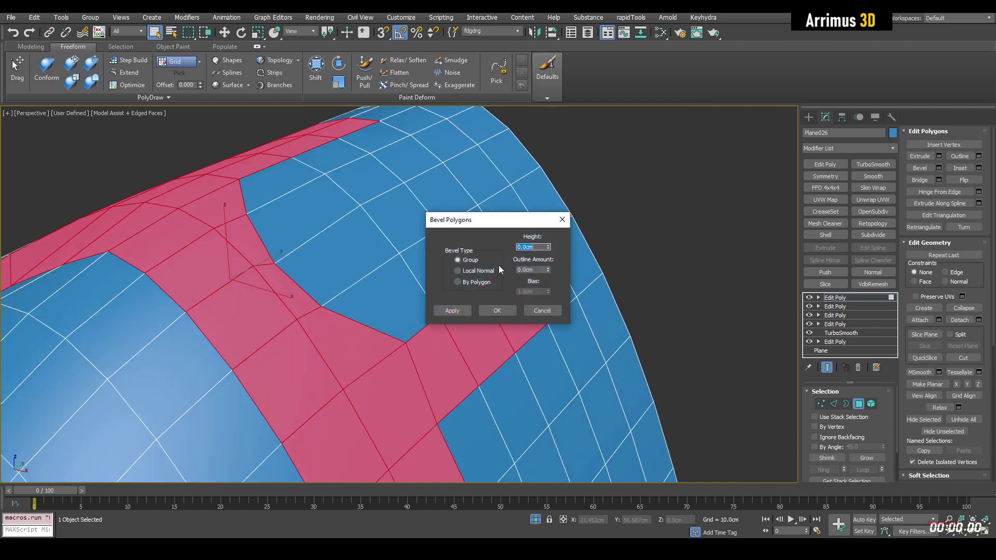
pyautogui.click(458, 270)
pyautogui.moveTo(548, 248); pyautogui.dragTo(556, 341)
# Detach the groove's floor polygons as a second cloned object and leave polygon editing
pyautogui.hotkey('alt', 'd')
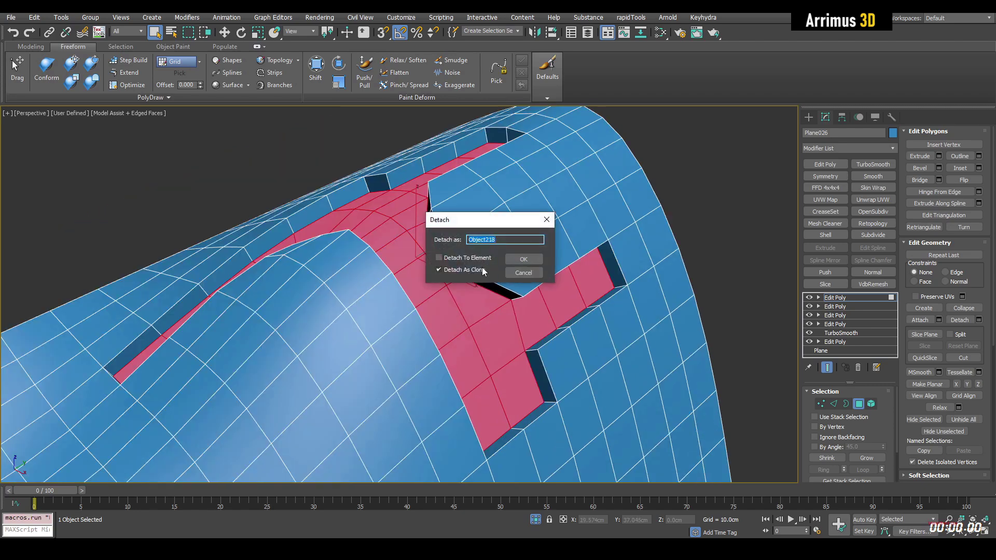
pyautogui.click(527, 263)
pyautogui.scroll(-5, 527, 263)
pyautogui.press('4')
# End the plane's isolation, select both detached pieces without the plane and isolate them
pyautogui.hotkey('alt', 'q')
pyautogui.keyDown('alt'); pyautogui.moveTo(527, 263); pyautogui.dragTo(561, 269, button='middle'); pyautogui.keyUp('alt')
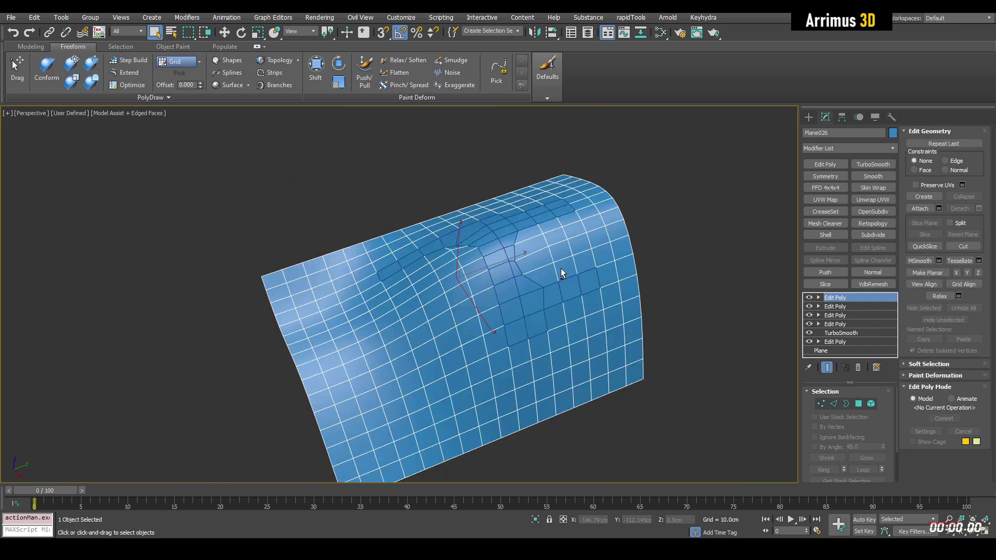
pyautogui.moveTo(668, 169); pyautogui.dragTo(420, 332)
pyautogui.click(553, 247)
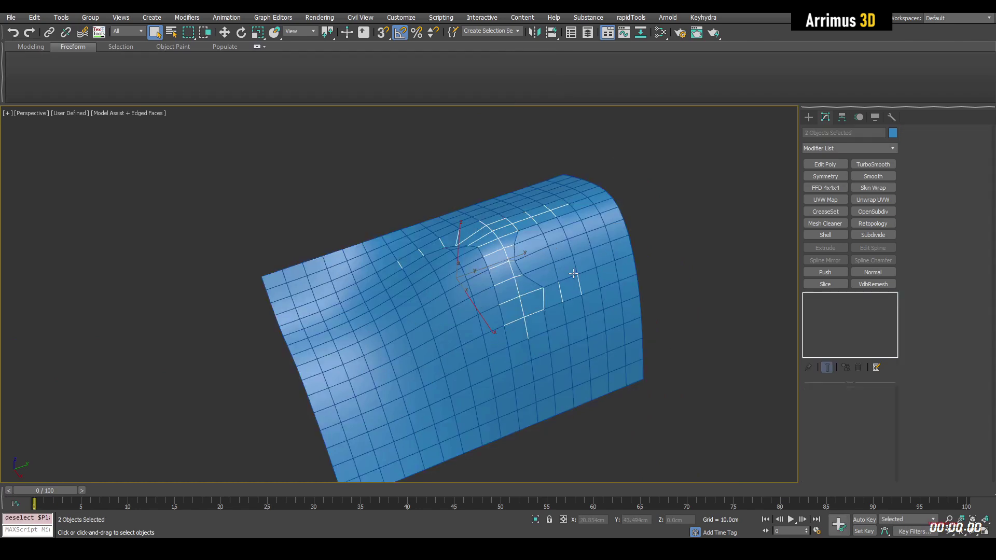
pyautogui.hotkey('alt', 'q')
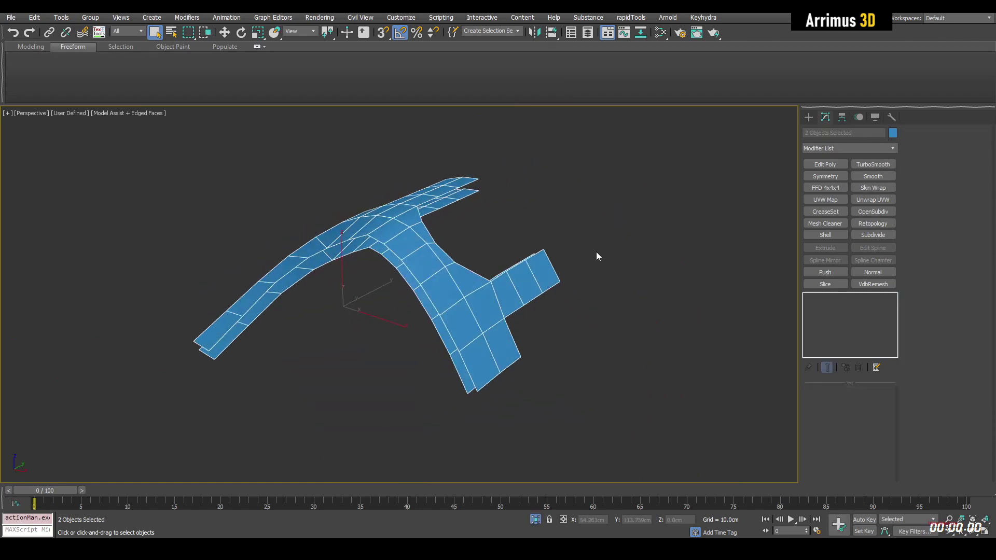
# Change the object color of both detached pieces to dark gray
pyautogui.click(892, 133)
pyautogui.click(730, 232)
pyautogui.click(735, 263)
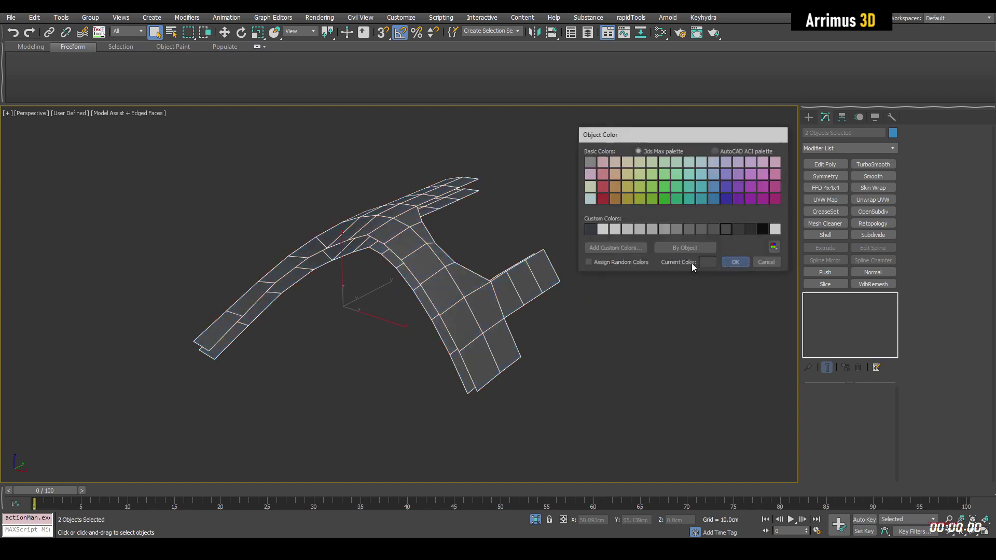
# Add an Edit Poly modifier to the lower detached piece and flip all of its polygons
pyautogui.click(612, 268)
pyautogui.keyDown('alt'); pyautogui.moveTo(446, 275); pyautogui.dragTo(468, 256, button='middle'); pyautogui.keyUp('alt')
pyautogui.scroll(3, 468, 255)
pyautogui.click(449, 249)
pyautogui.scroll(2, 396, 252)
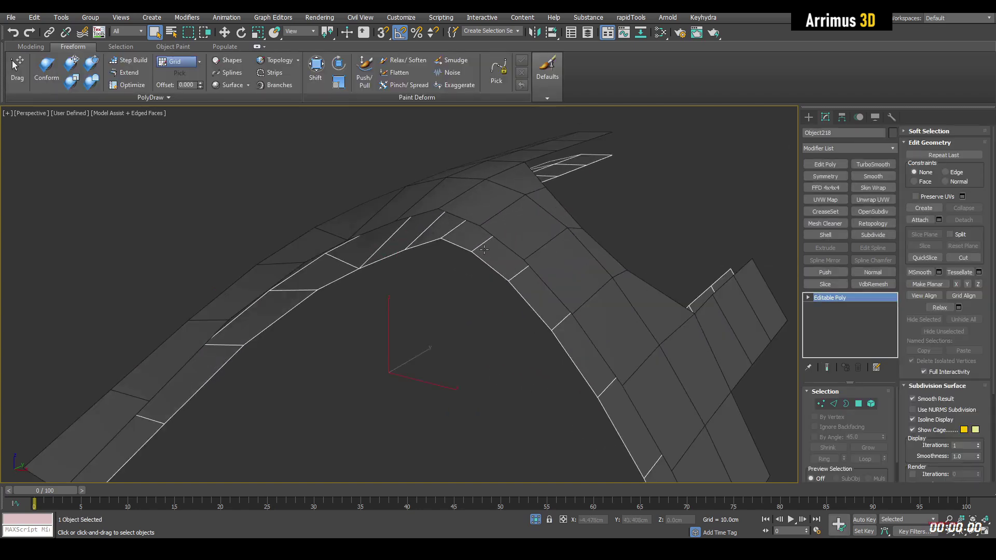
pyautogui.click(824, 165)
pyautogui.press('4')
pyautogui.hotkey('ctrl', 'a')
pyautogui.click(964, 180)
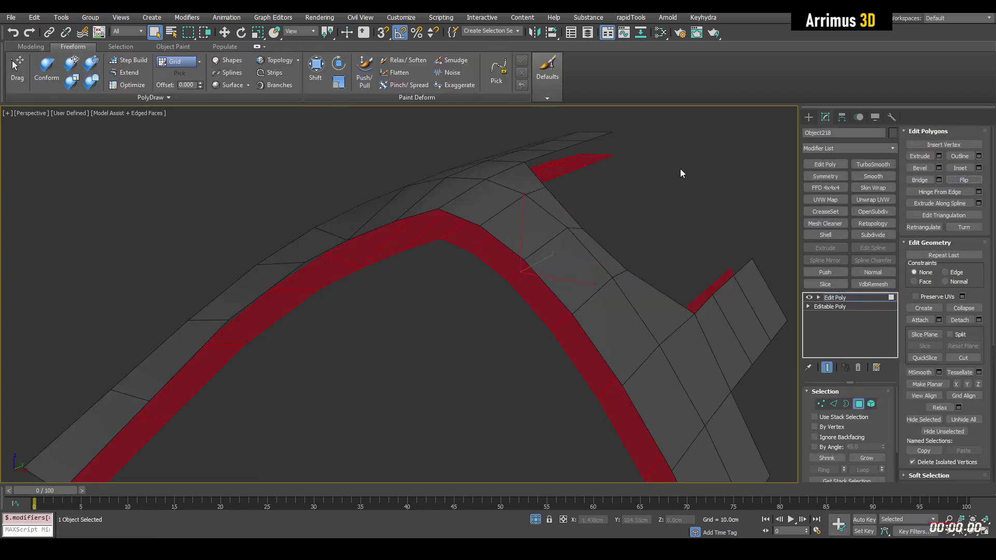
# Attach the upper detached piece to the flipped lower piece
pyautogui.press('4')
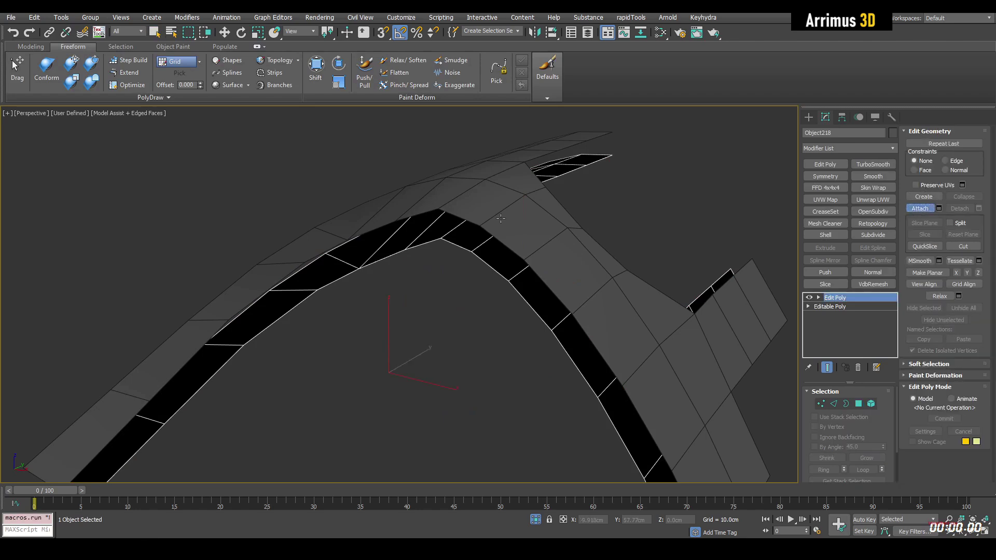
pyautogui.click(501, 219)
pyautogui.press('w')
# Bridge the matching upper and lower edges at the end of the wide strip to form one side wall
pyautogui.keyDown('alt'); pyautogui.moveTo(618, 210); pyautogui.dragTo(540, 192, button='middle'); pyautogui.keyUp('alt')
pyautogui.press('2')
pyautogui.press('q')
pyautogui.keyDown('alt'); pyautogui.moveTo(556, 314); pyautogui.dragTo(512, 384, button='middle'); pyautogui.keyUp('alt')
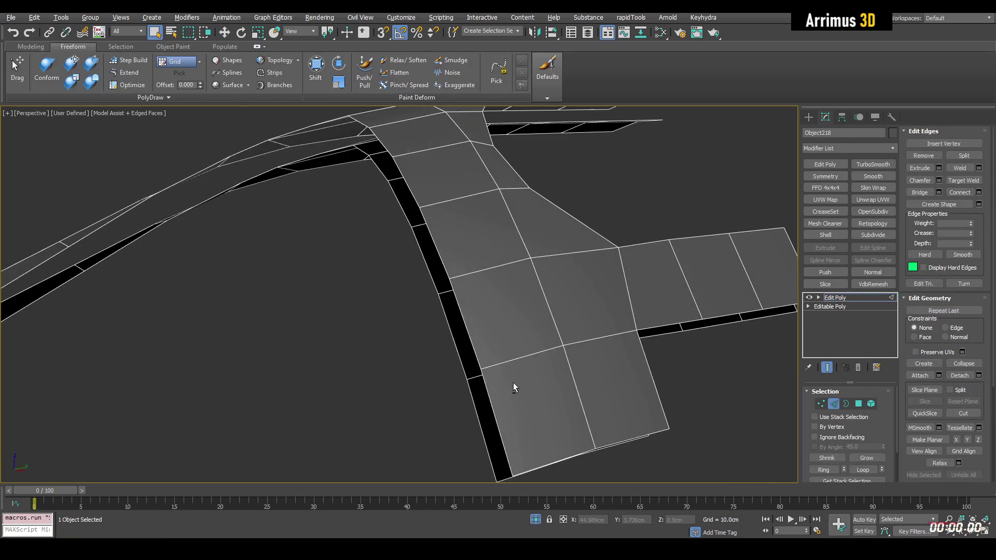
pyautogui.hotkey('alt', 'x')
pyautogui.keyDown('alt'); pyautogui.moveTo(456, 397); pyautogui.dragTo(547, 332, button='middle'); pyautogui.keyUp('alt')
pyautogui.click(489, 401)
pyautogui.hotkey('alt', 'x')
pyautogui.keyDown('ctrl'); pyautogui.click(547, 338); pyautogui.keyUp('ctrl')
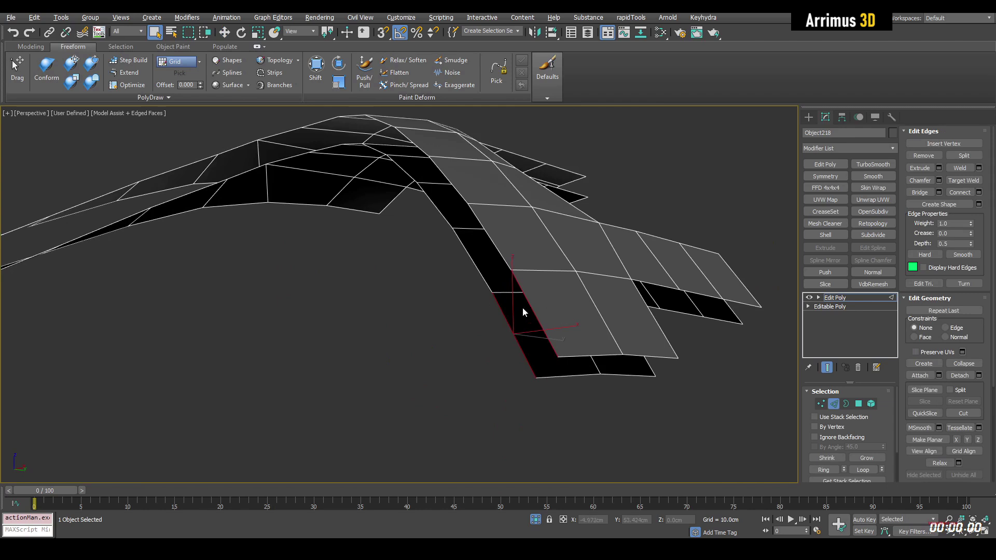
pyautogui.hotkey('alt', 'b')
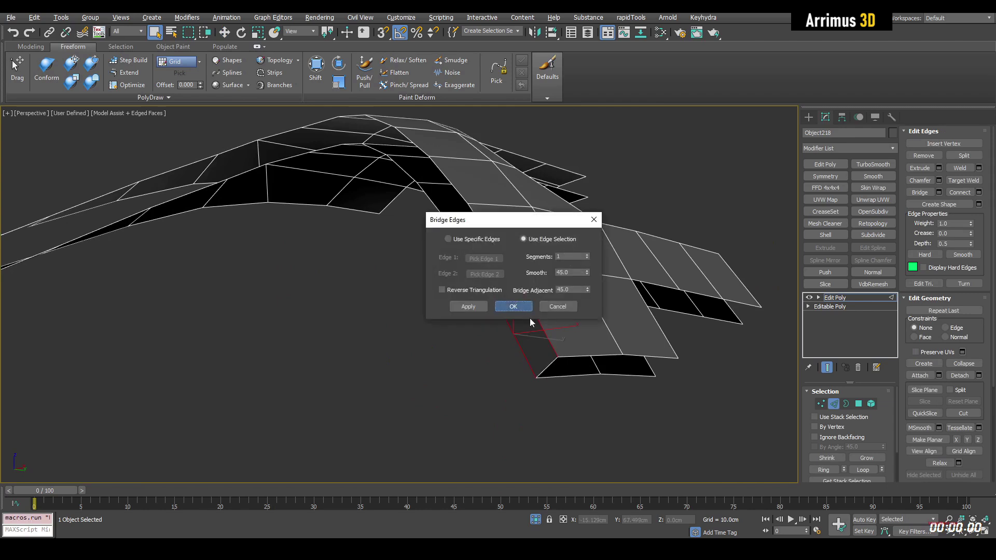
pyautogui.click(527, 309)
# Select the remaining open border of the inlay, convert it to edges and bridge it to close the side walls
pyautogui.press('3')
pyautogui.click(570, 373)
pyautogui.scroll(5, 549, 381)
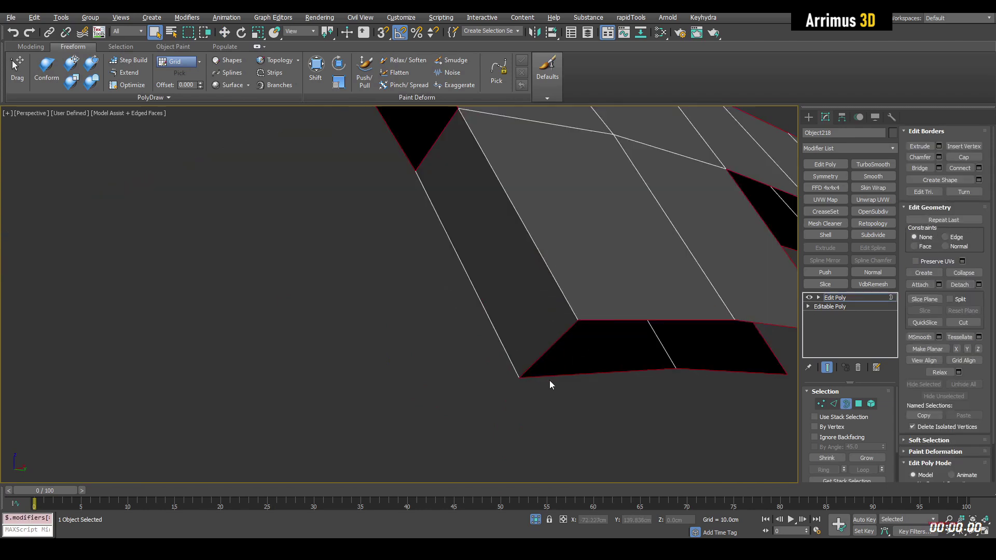
pyautogui.press('2')
pyautogui.scroll(-4, 457, 176)
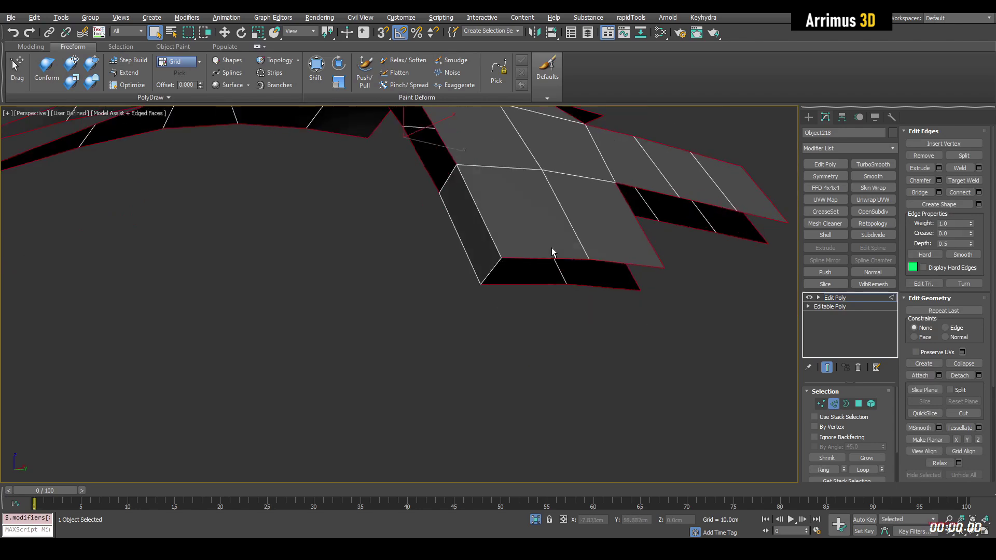
pyautogui.keyDown('alt'); pyautogui.moveTo(553, 251); pyautogui.dragTo(471, 345, button='middle'); pyautogui.keyUp('alt')
pyautogui.scroll(-3, 473, 340)
pyautogui.hotkey('alt', 'b')
pyautogui.click(513, 312)
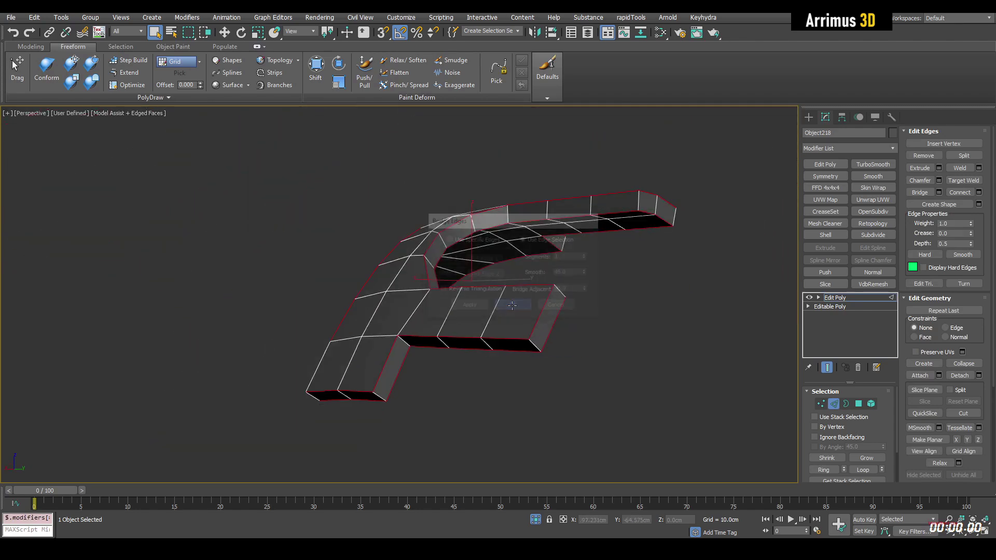
# End isolation, clear the selection and examine how the gray inlay fits into the groove of the blue surface
pyautogui.press('2')
pyautogui.hotkey('alt', 'q')
pyautogui.keyDown('alt'); pyautogui.moveTo(514, 302); pyautogui.dragTo(481, 340, button='middle'); pyautogui.keyUp('alt')
pyautogui.scroll(5, 425, 258)
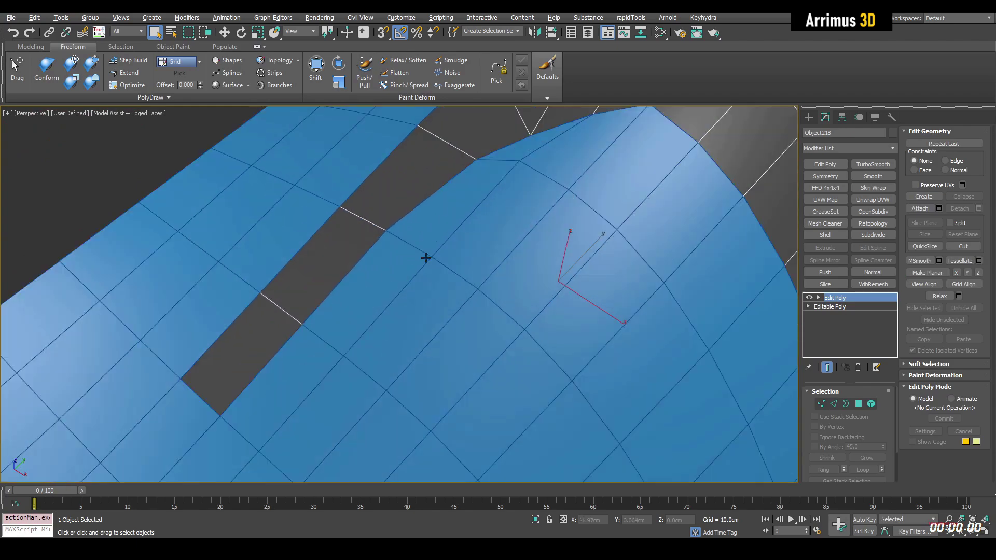
pyautogui.moveTo(425, 279)
pyautogui.keyDown('alt'); pyautogui.mouseDown(button='middle')
pyautogui.moveTo(459, 262)
pyautogui.moveTo(452, 207)
pyautogui.moveTo(441, 242)
pyautogui.moveTo(400, 242)
pyautogui.moveTo(398, 233)
pyautogui.moveTo(428, 282)
pyautogui.mouseUp(button='middle'); pyautogui.keyUp('alt')
pyautogui.moveTo(427, 282); pyautogui.dragTo(343, 309, button='middle')
pyautogui.scroll(-3, 485, 300)
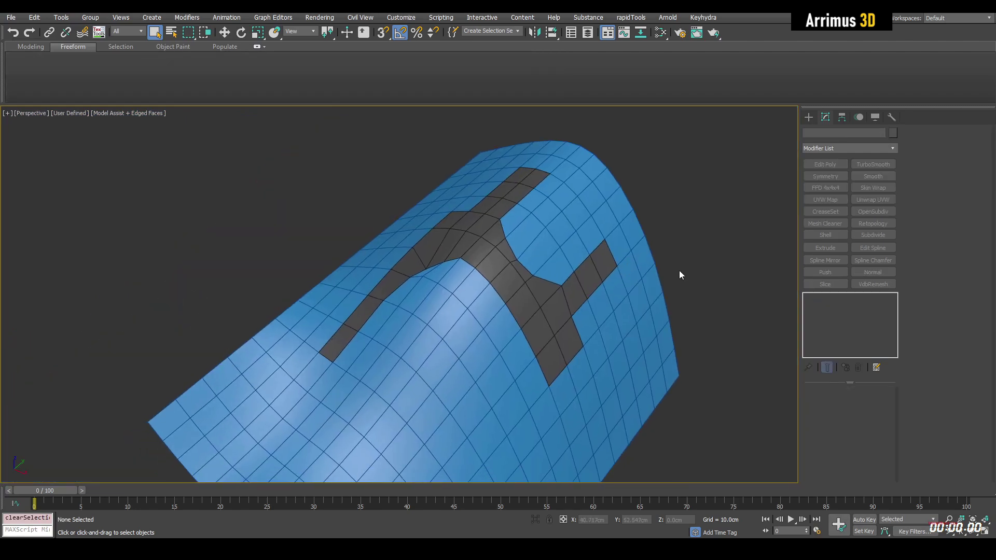
pyautogui.scroll(-4, 680, 275)
pyautogui.keyDown('alt'); pyautogui.moveTo(680, 275); pyautogui.dragTo(710, 297, button='middle'); pyautogui.keyUp('alt')
pyautogui.scroll(5, 611, 300)
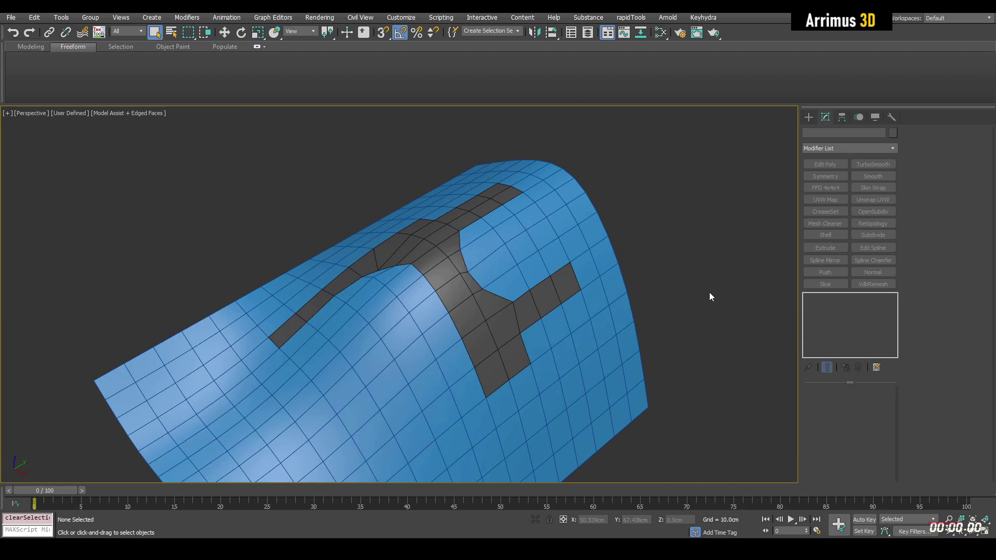